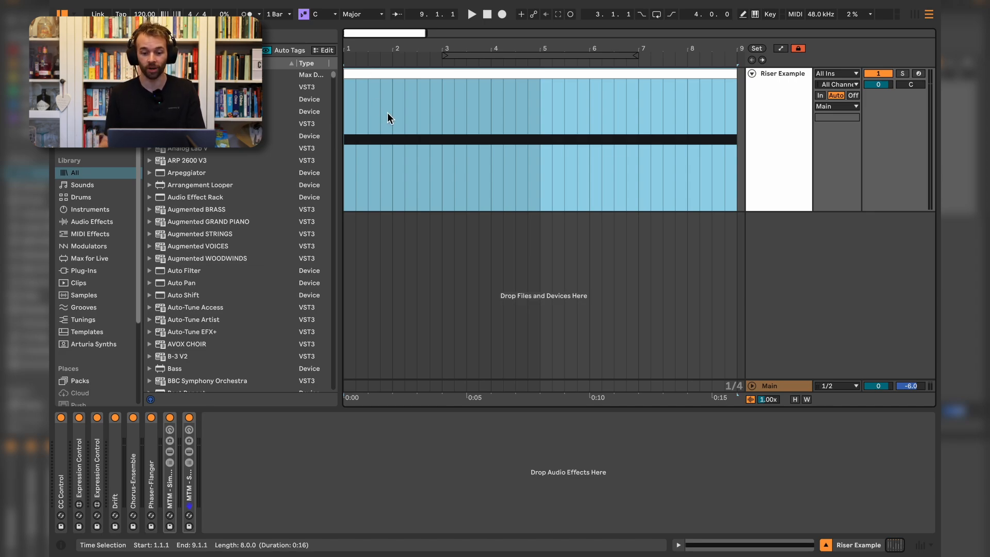
# - Show the automation on the Riser Example track and examine the Drift Env 1 Release ramp across its eight bars
pyautogui.press('a')
pyautogui.click(392, 258)
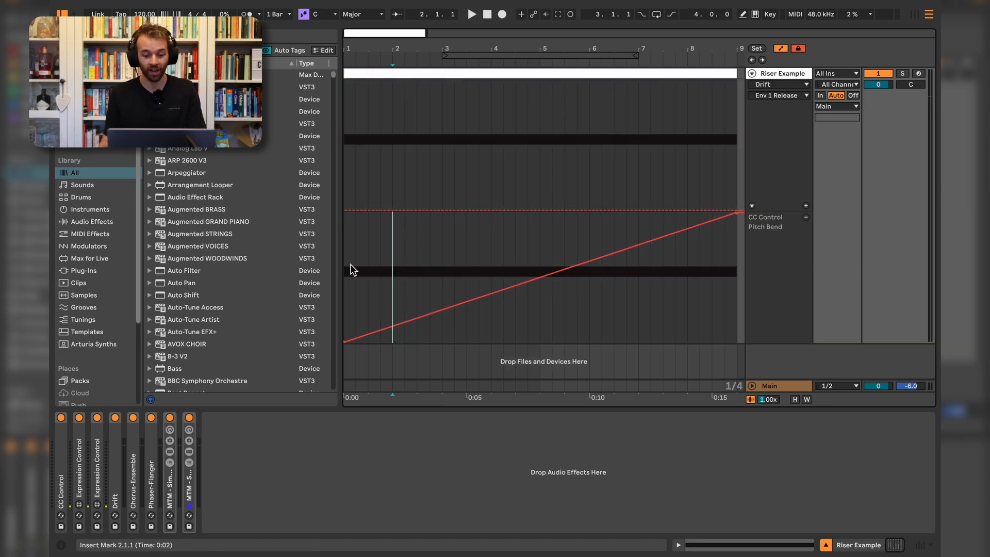
pyautogui.moveTo(348, 266); pyautogui.dragTo(701, 273)
pyautogui.hscroll(-1, 700, 268)
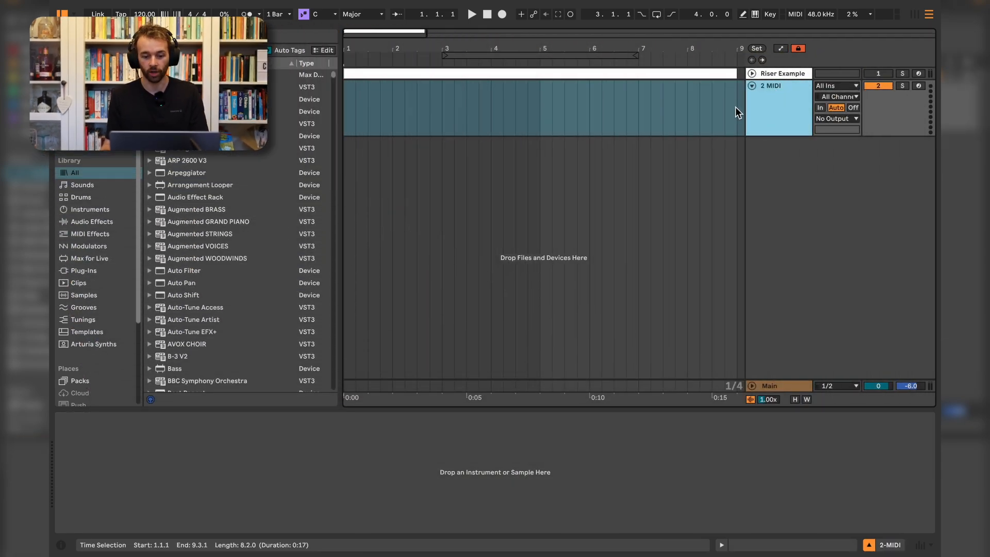
# - Create an eight-bar MIDI clip on the 2 MIDI track and draw one C3 note across its full length
pyautogui.moveTo(735, 107); pyautogui.dragTo(341, 100)
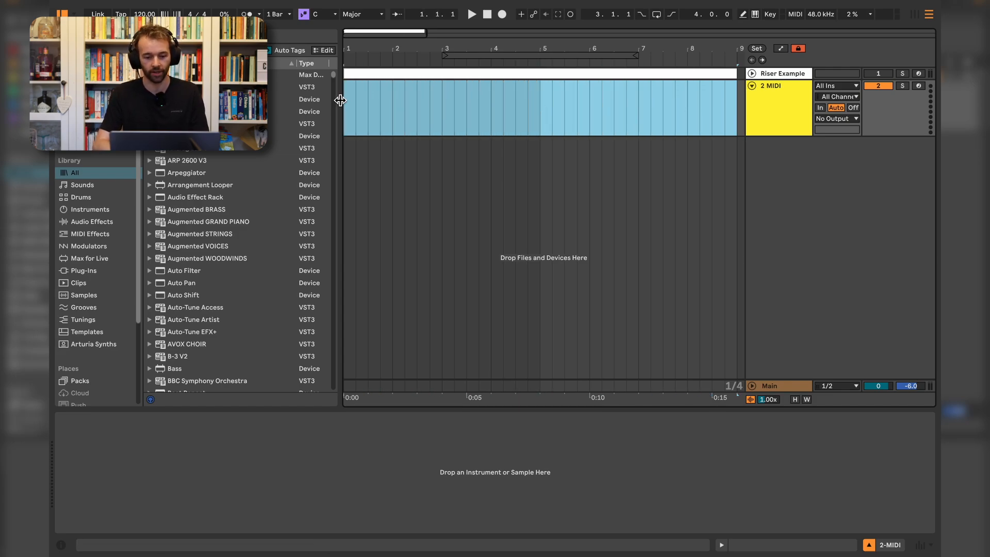
pyautogui.hotkey('ctrl', 'shift', 'm')
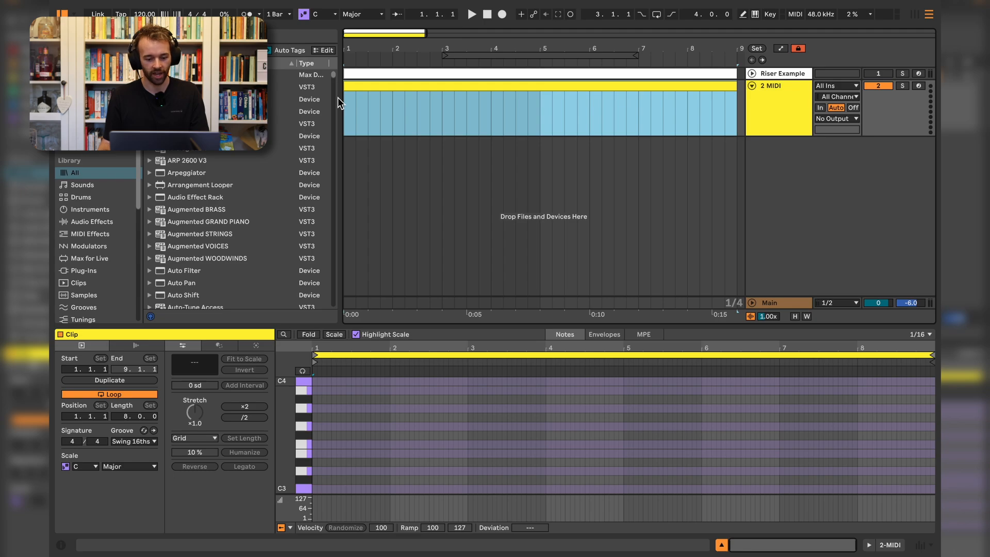
pyautogui.scroll(-1, 314, 470)
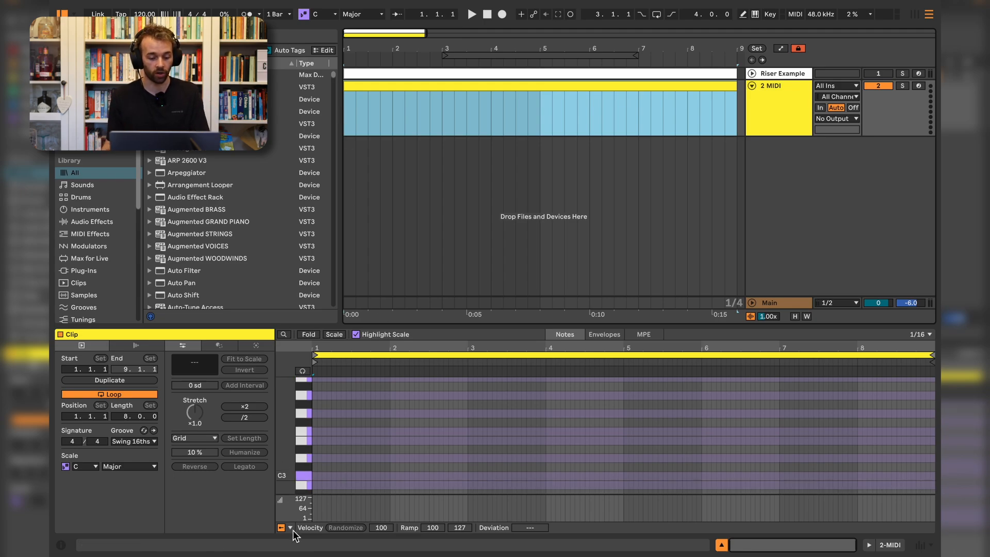
pyautogui.doubleClick(316, 479)
pyautogui.moveTo(316, 479); pyautogui.dragTo(936, 463)
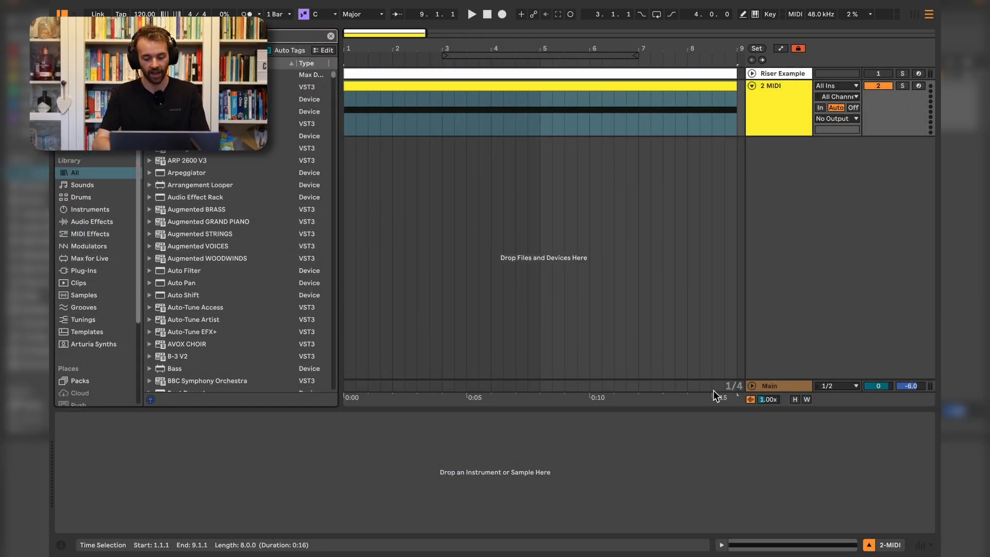
# - Find the Drift instrument, load it onto the MIDI track and play back the clip
pyautogui.write('drift')
pyautogui.press('Down')
pyautogui.press('Return')
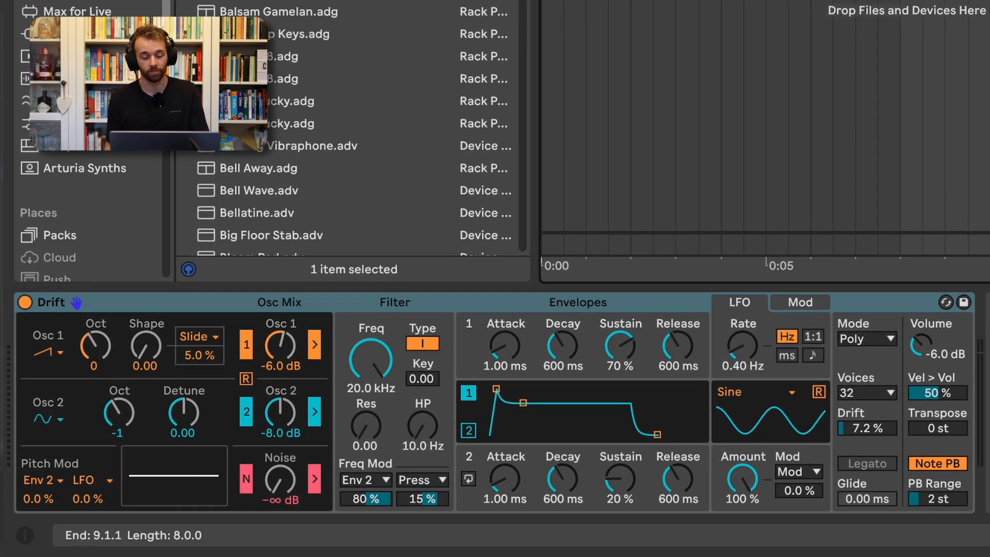
pyautogui.press('space')
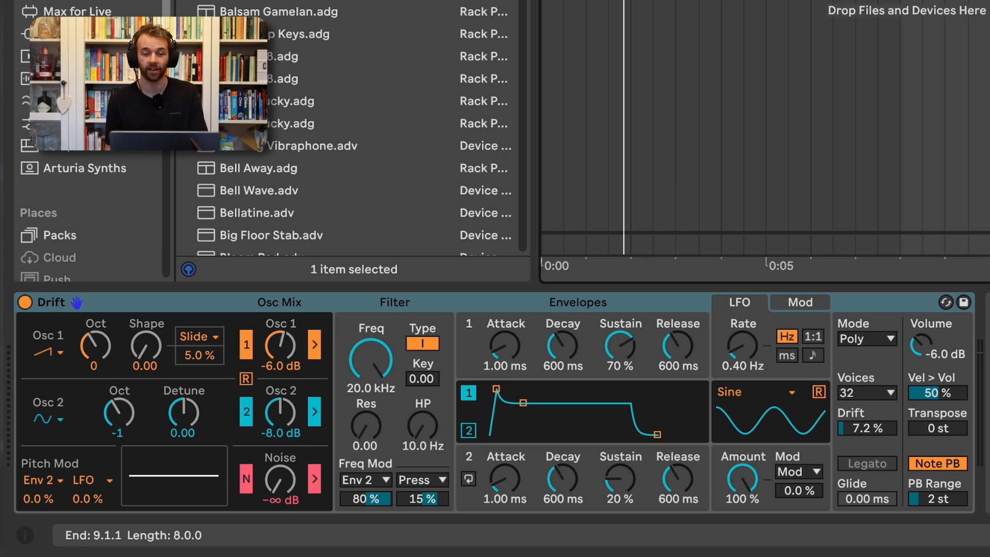
# - Add CC Control before Drift and show its Pitch Bend automation in a new lane
pyautogui.press('super+f')
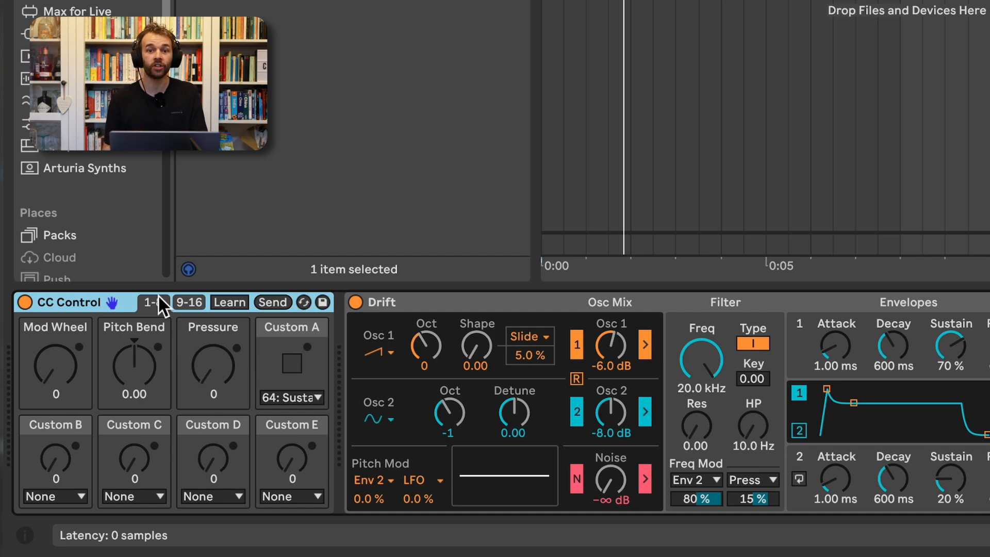
pyautogui.rightClick(138, 370)
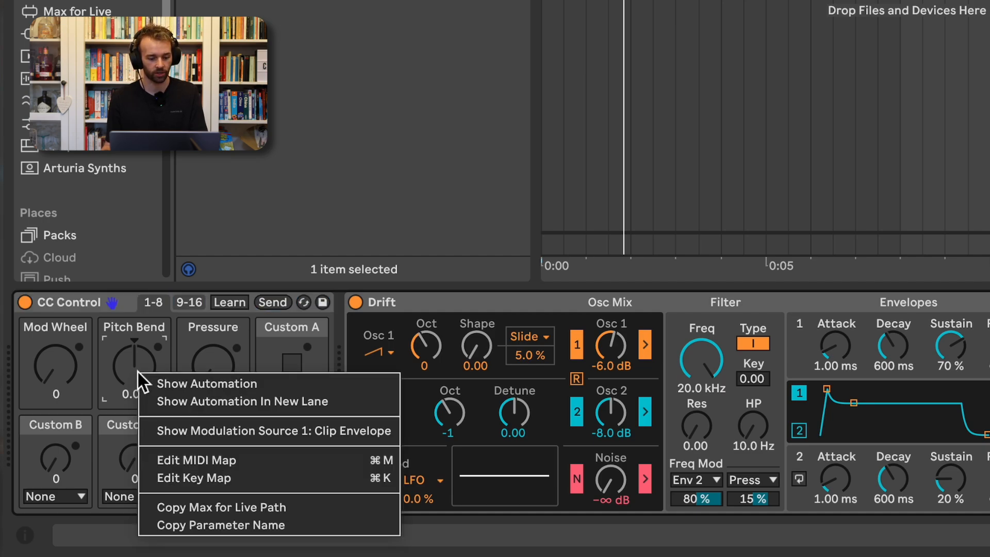
pyautogui.click(174, 406)
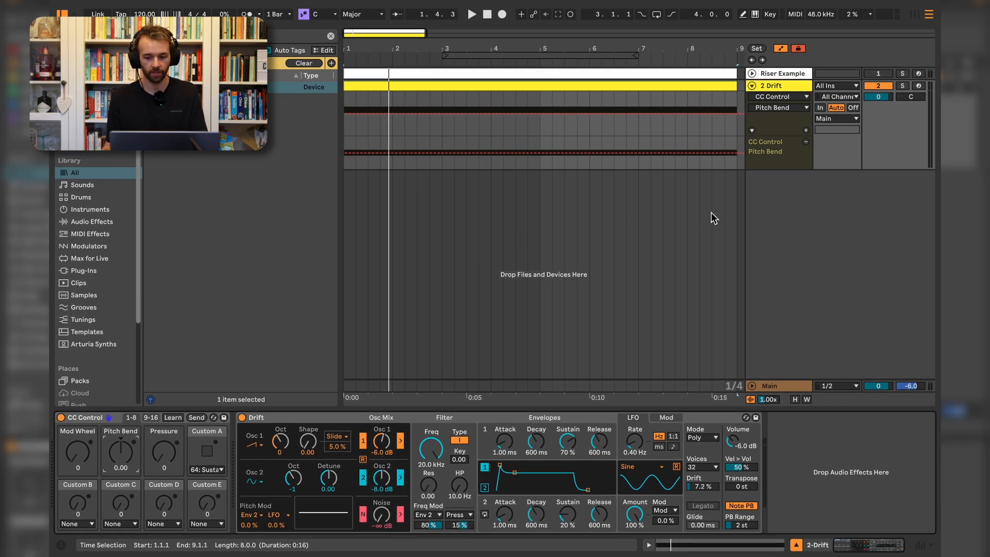
# - Insert a rising ramp shape across all eight bars of the Pitch Bend automation lane and play it back
pyautogui.moveTo(735, 141); pyautogui.dragTo(327, 142)
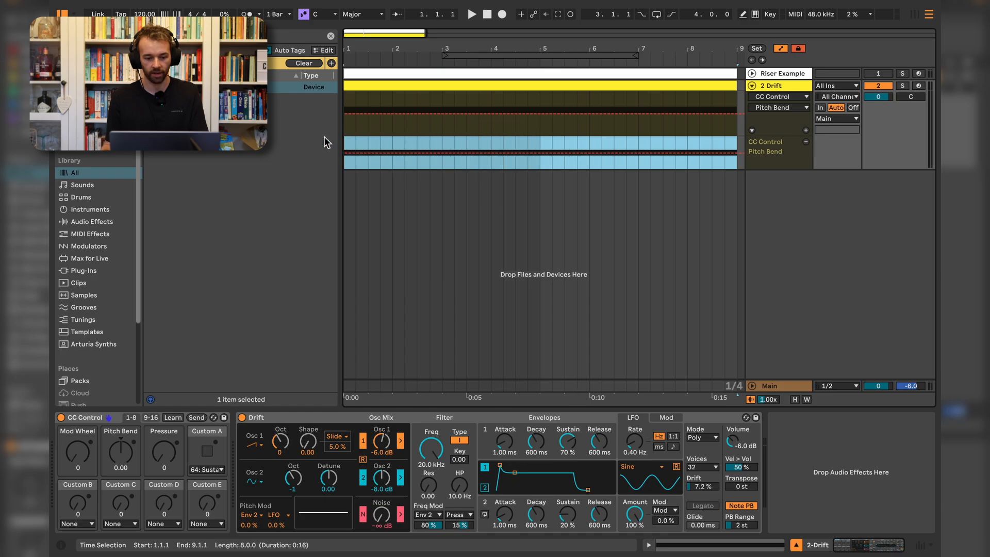
pyautogui.rightClick(517, 160)
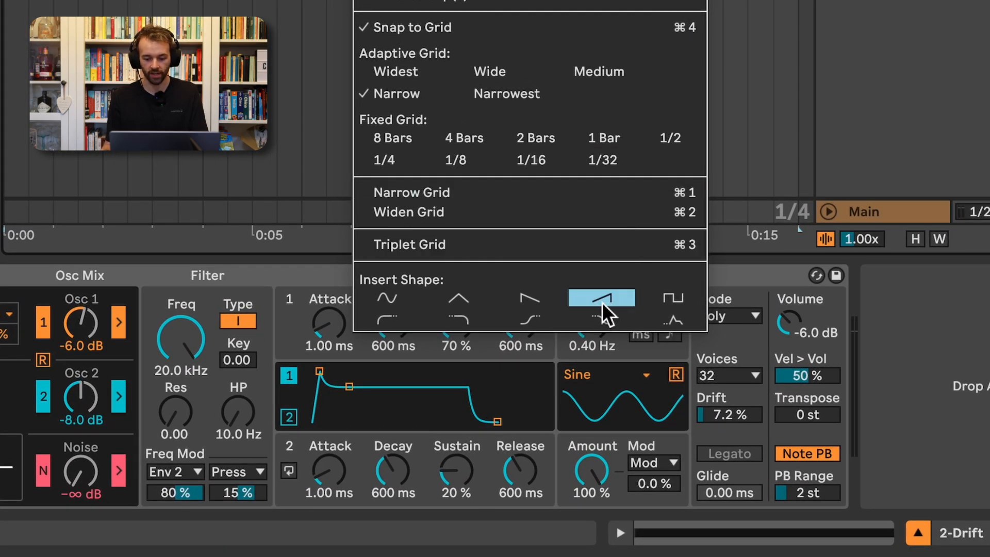
pyautogui.click(610, 296)
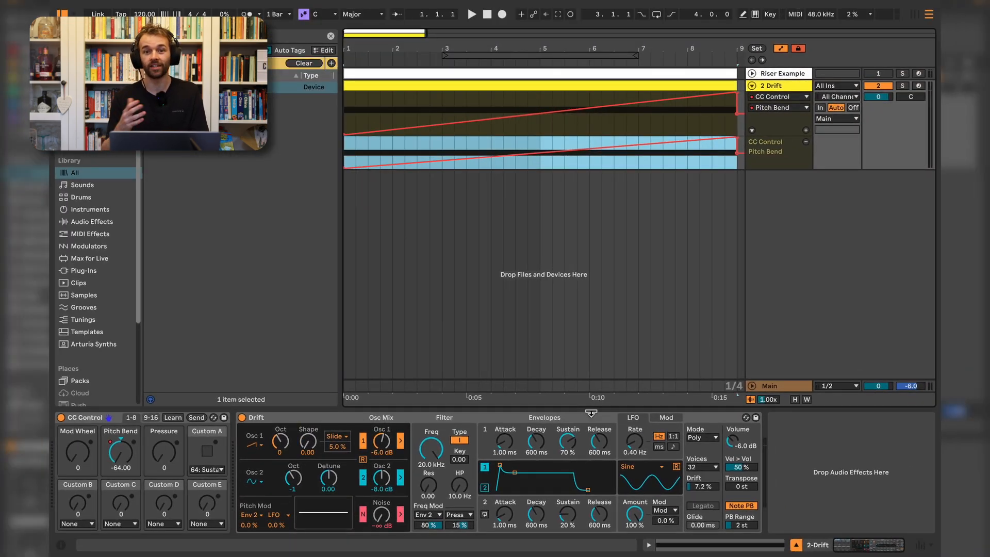
pyautogui.press('space')
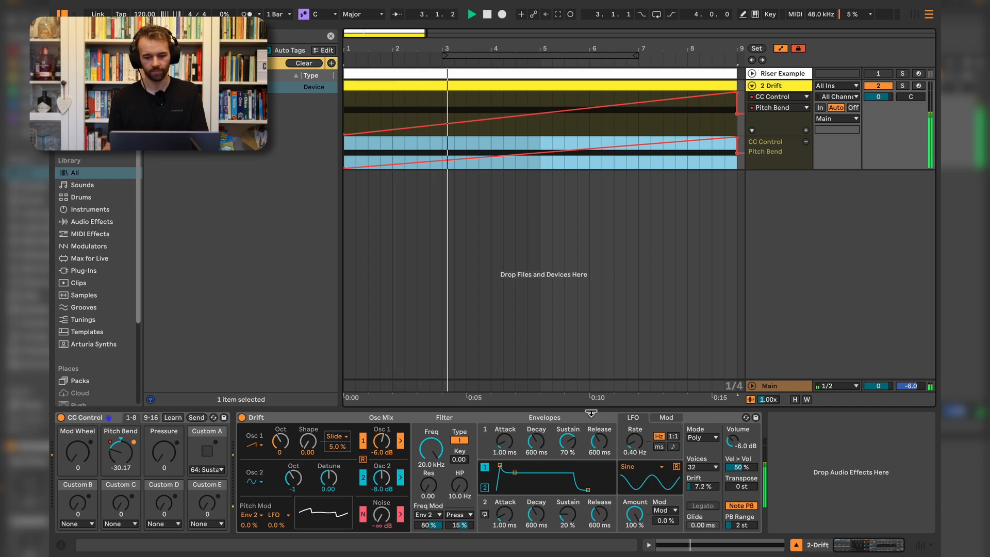
pyautogui.press('space')
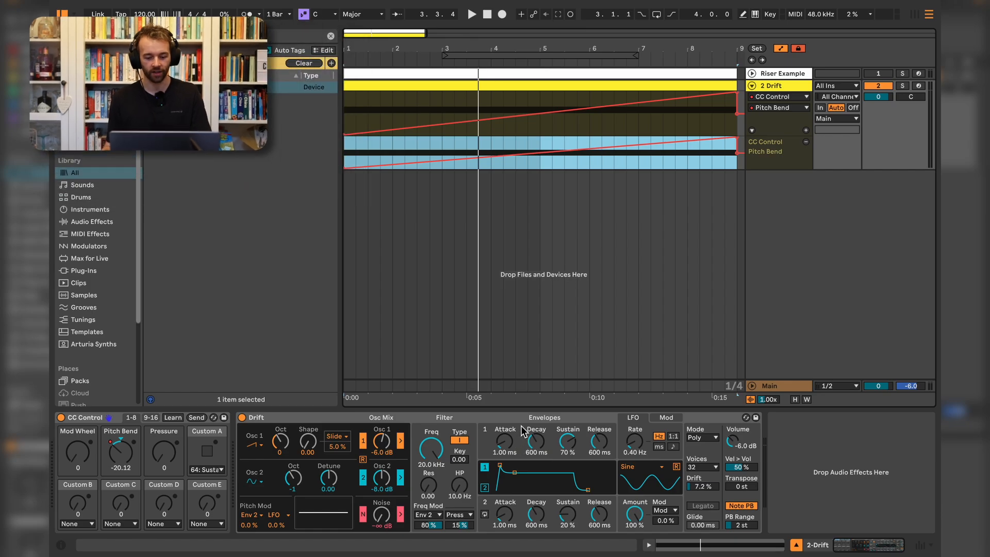
# - Set Drift's pitch bend range to 12 st and play back the riser
pyautogui.click(527, 419)
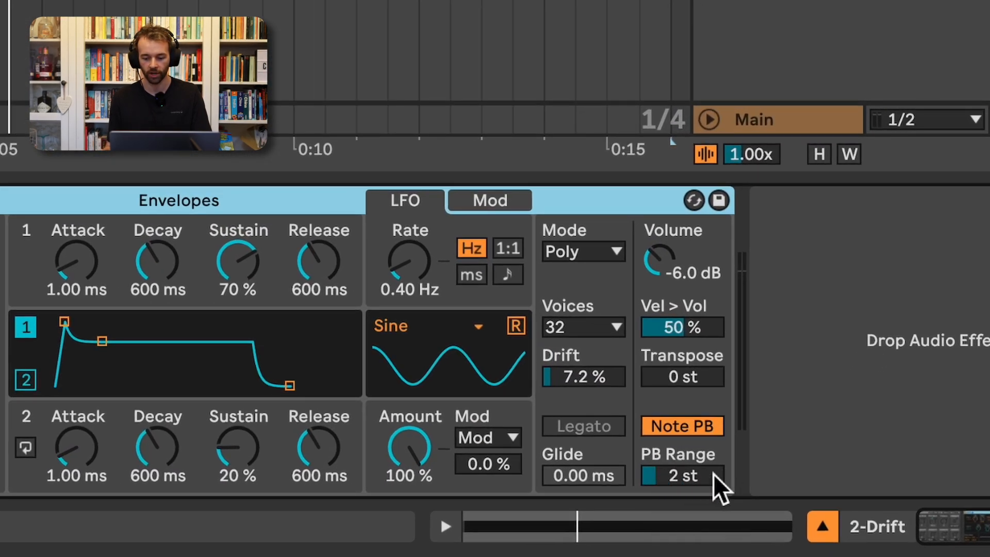
pyautogui.moveTo(704, 484); pyautogui.dragTo(705, 421)
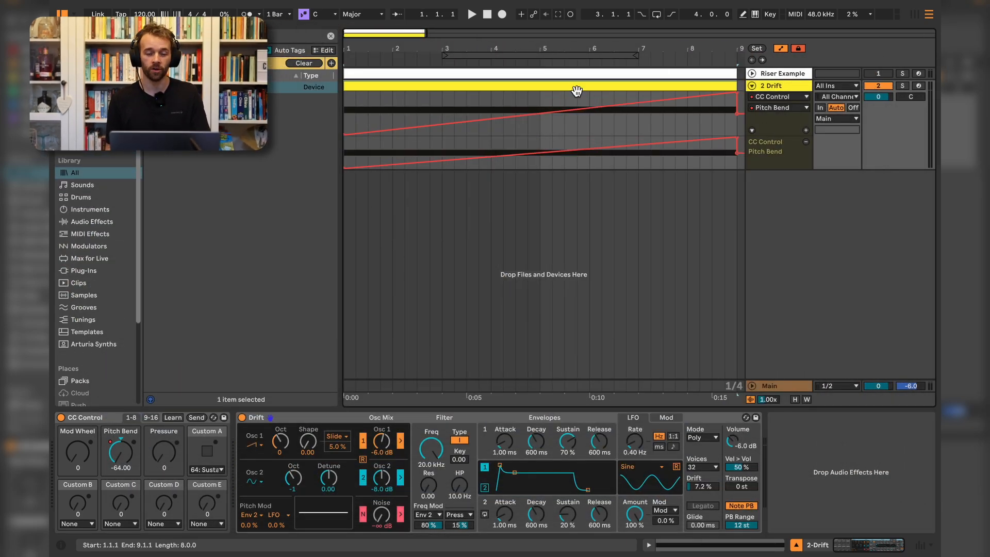
pyautogui.press('space')
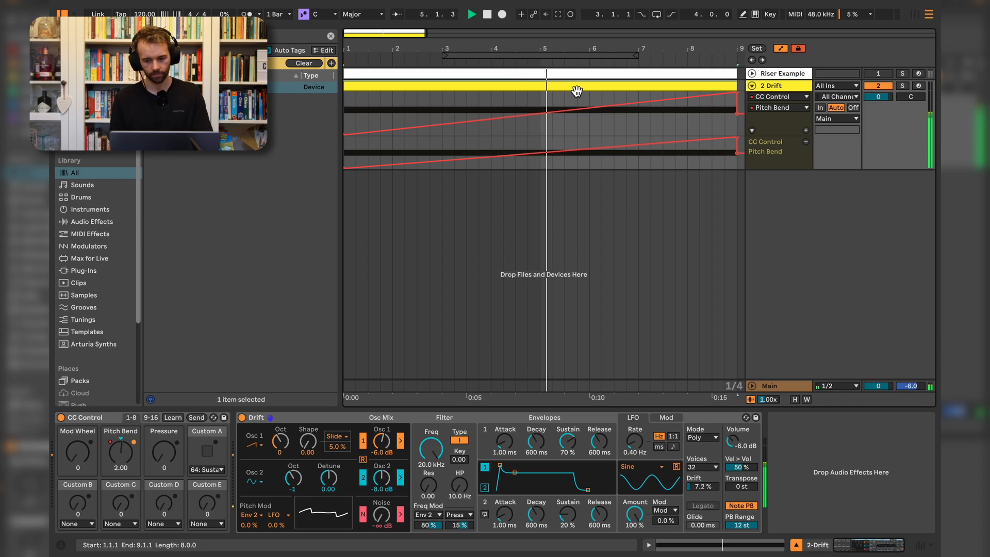
pyautogui.press('space')
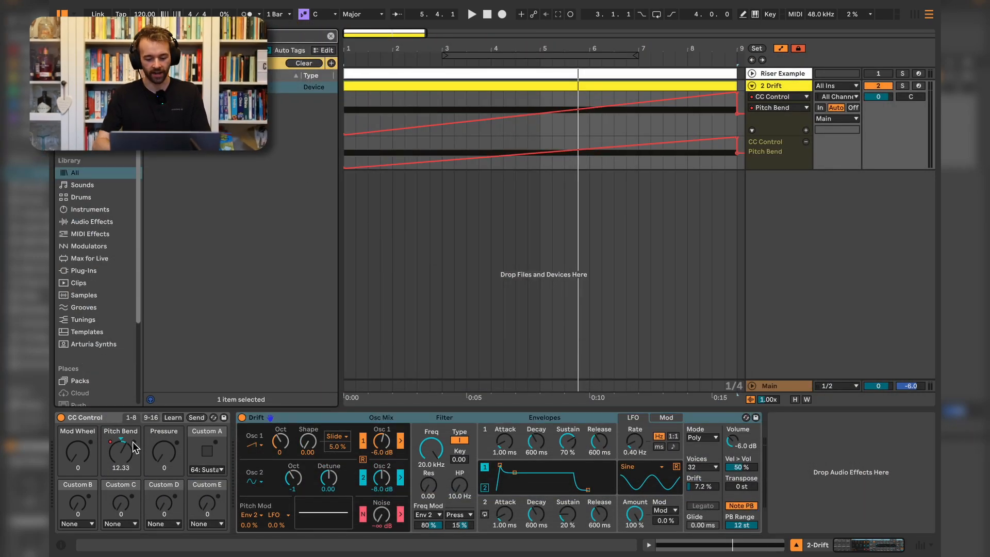
# - Insert Expression Control between CC Control and Drift, and map its first slot from Pitchbend to Drift's filter frequency
pyautogui.moveTo(216, 87)
pyautogui.mouseDown()
pyautogui.moveTo(215, 218)
pyautogui.moveTo(234, 428)
pyautogui.mouseUp()
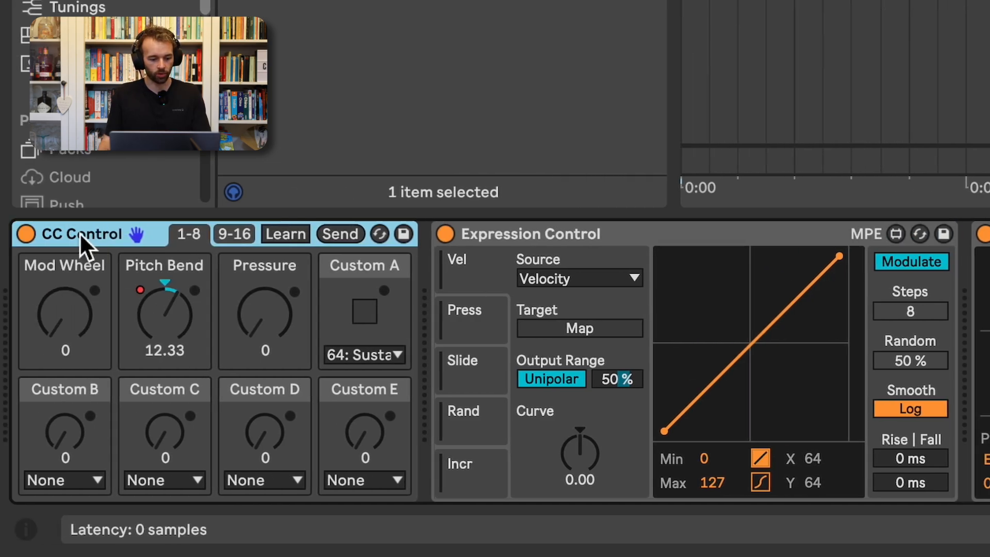
pyautogui.doubleClick(80, 233)
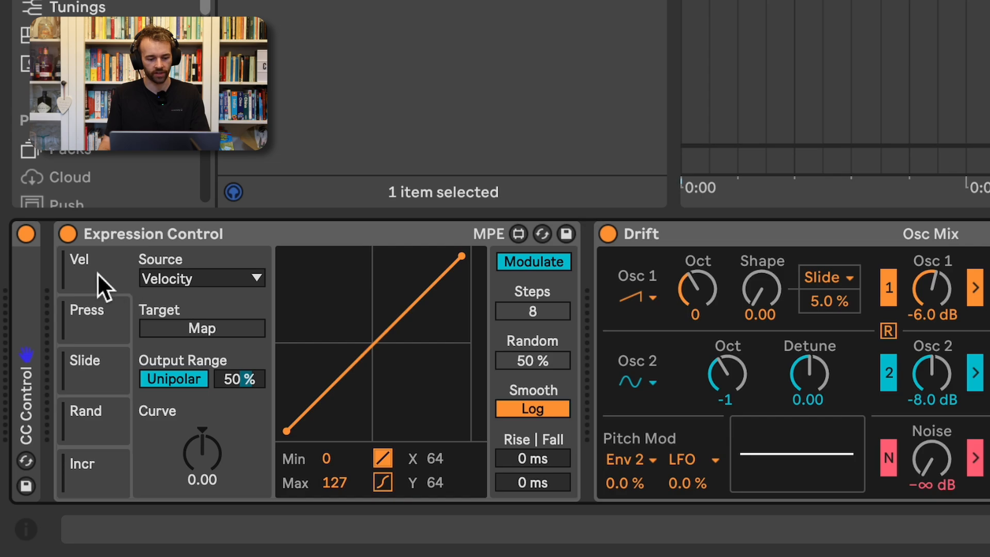
pyautogui.click(203, 279)
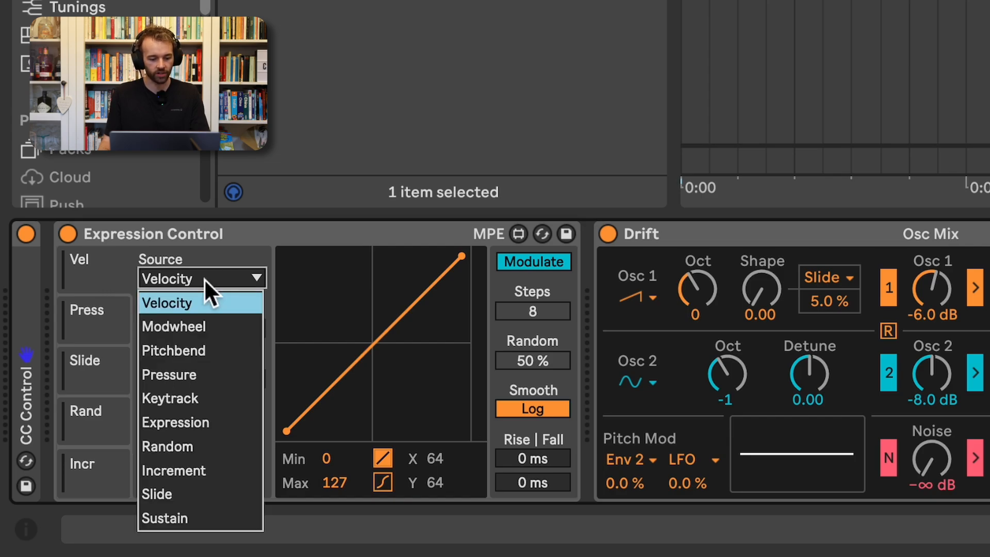
pyautogui.click(205, 347)
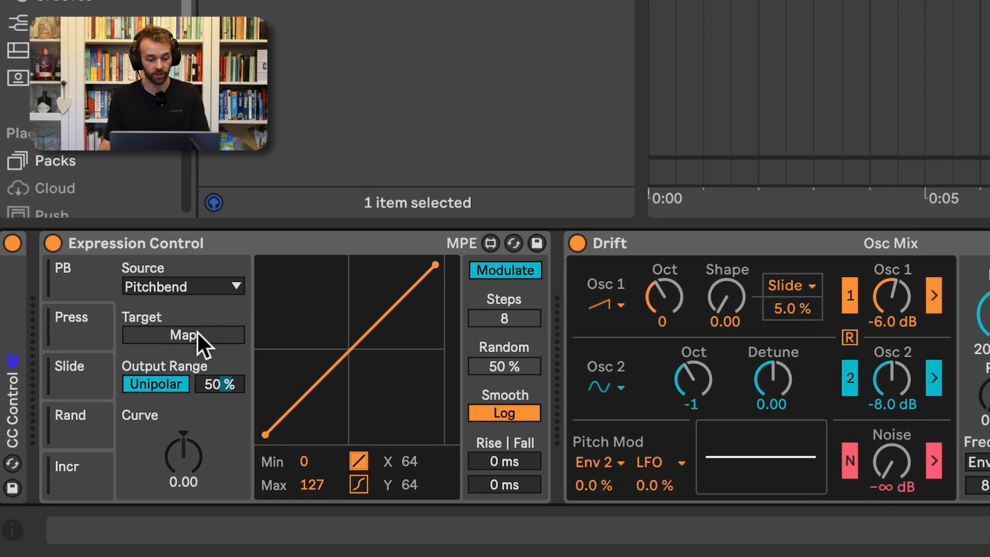
pyautogui.click(197, 332)
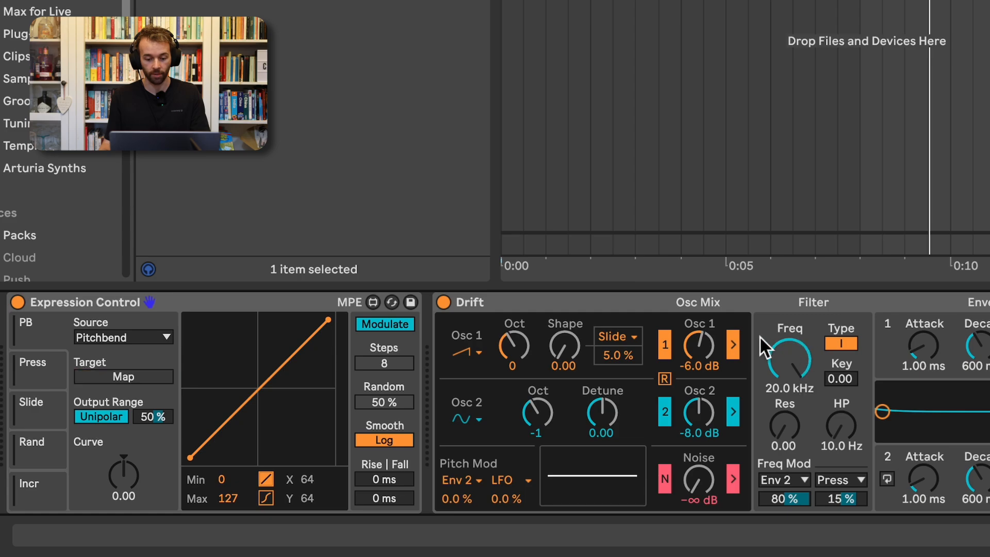
pyautogui.click(793, 363)
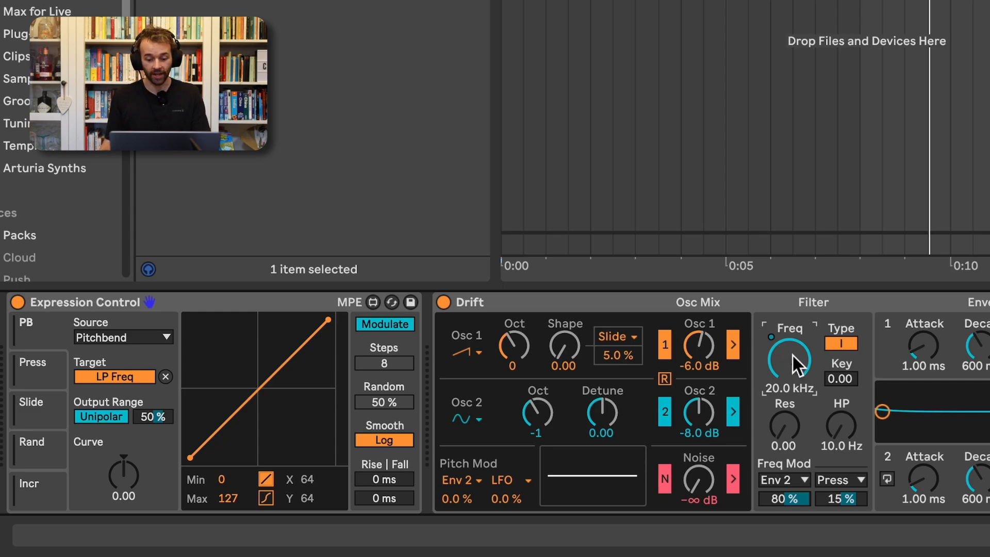
# - Lower Drift's filter frequency to 43.1 Hz
pyautogui.moveTo(792, 353)
pyautogui.mouseDown()
pyautogui.moveTo(793, 412)
pyautogui.moveTo(803, 346)
pyautogui.mouseUp()
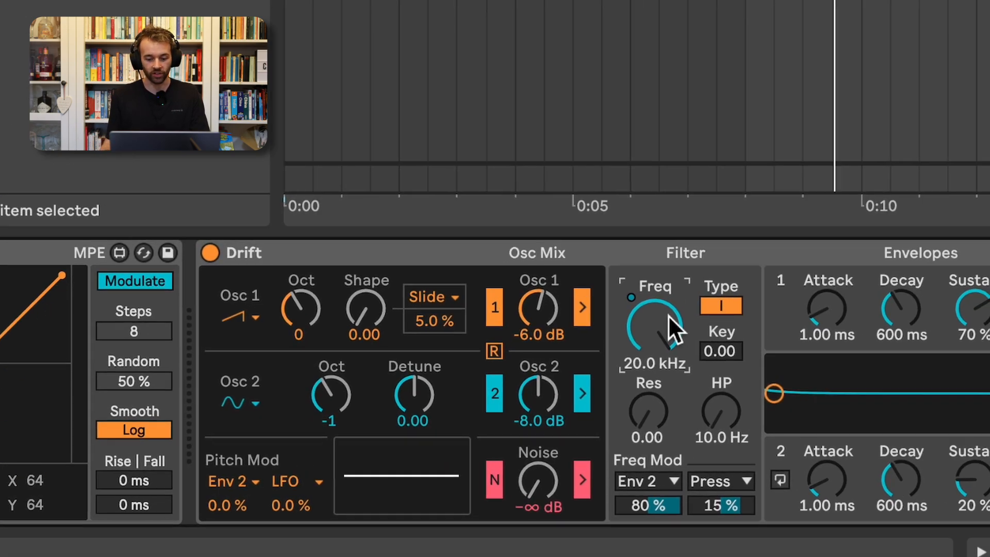
pyautogui.moveTo(803, 346); pyautogui.dragTo(803, 399)
pyautogui.moveTo(565, 305); pyautogui.dragTo(564, 314)
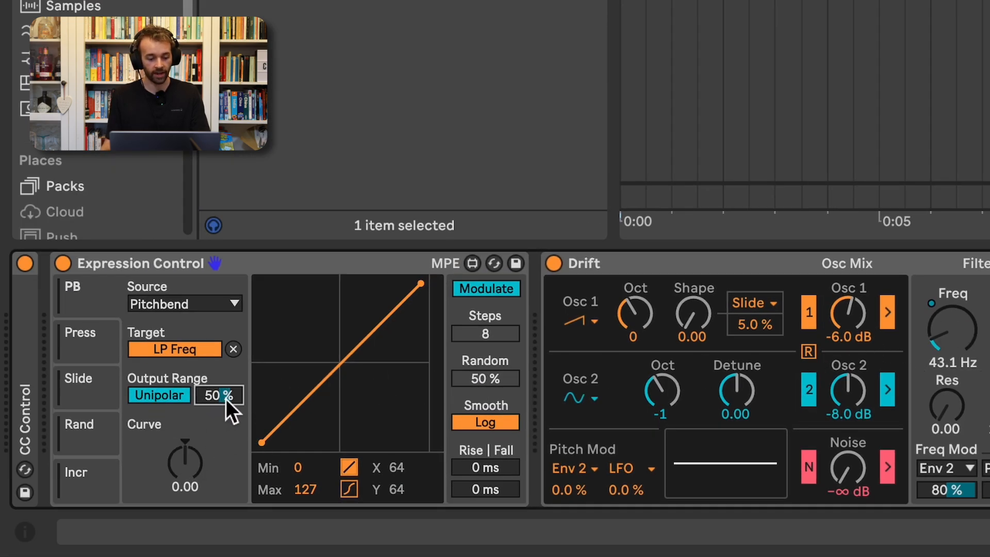
# - Set the Pitchbend mapping's output range to 100 % and its curve to 0.47, playing back the riser between the changes
pyautogui.moveTo(227, 401); pyautogui.dragTo(227, 384)
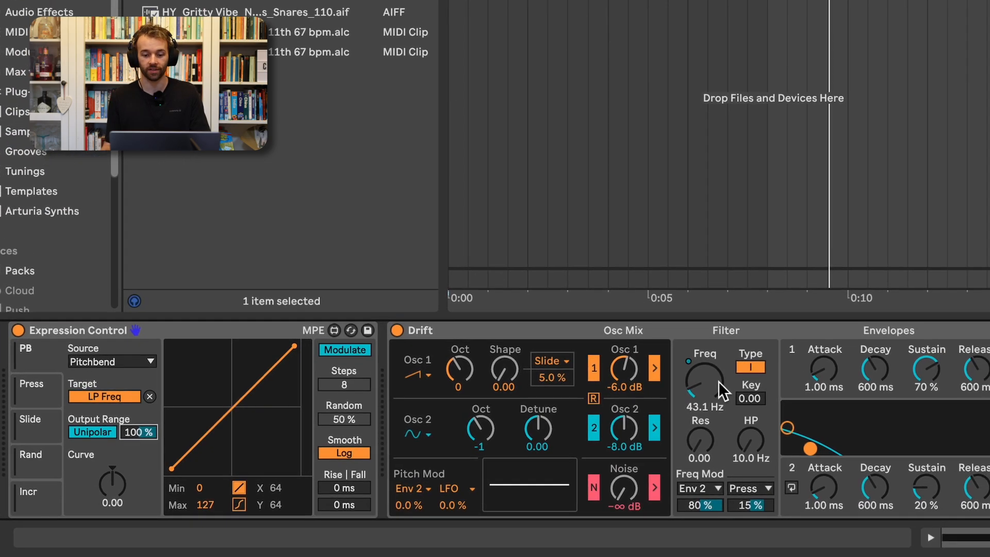
pyautogui.press('space')
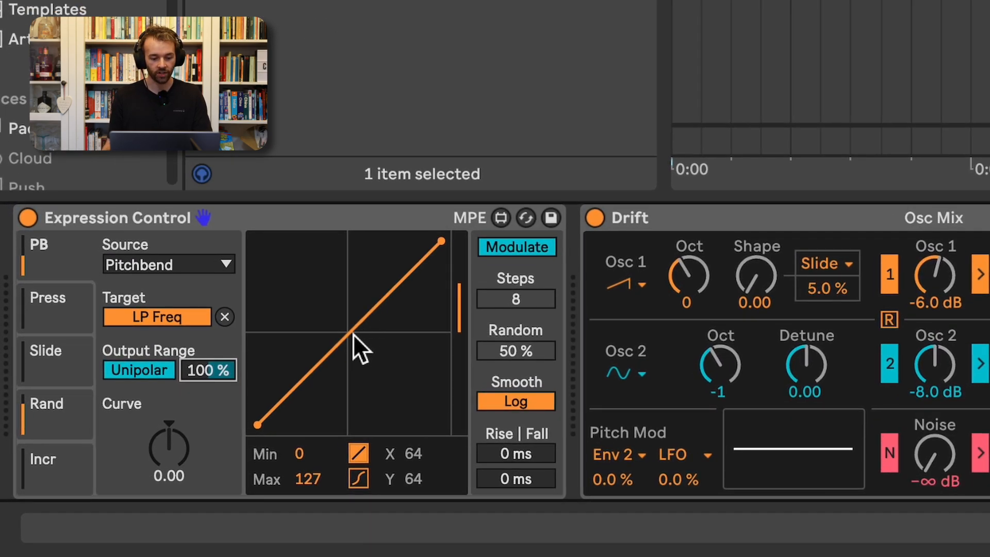
pyautogui.moveTo(234, 407); pyautogui.dragTo(238, 417)
pyautogui.moveTo(358, 348); pyautogui.dragTo(370, 376)
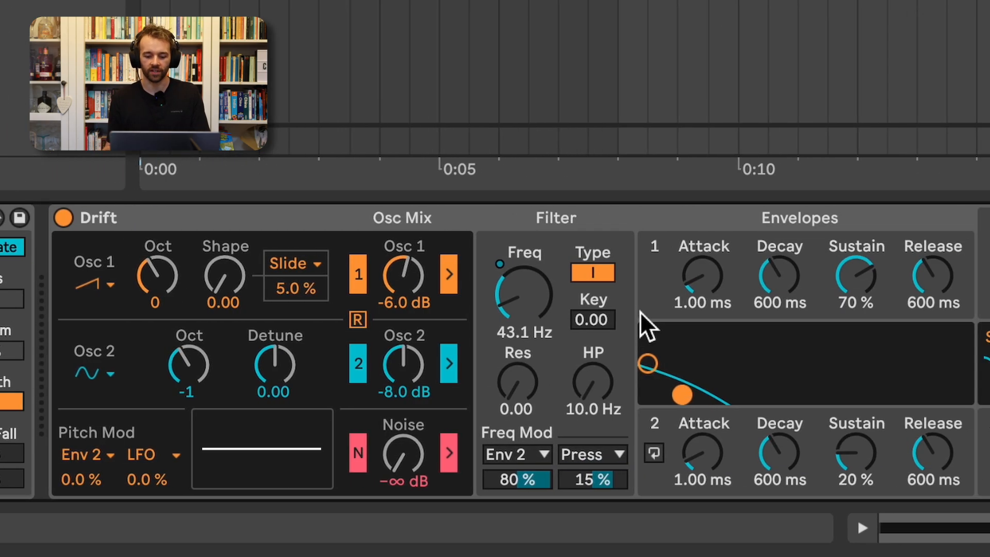
# - Set Drift's Env 2 filter frequency modulation to 0.0 % and switch its voice mode to Unison
pyautogui.click(532, 481)
pyautogui.press('Delete')
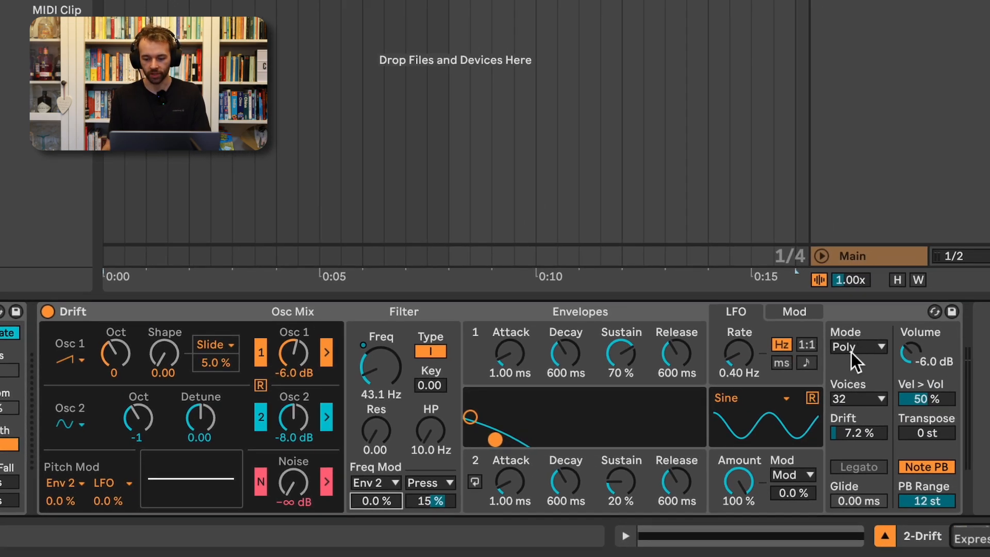
pyautogui.click(852, 351)
pyautogui.click(873, 413)
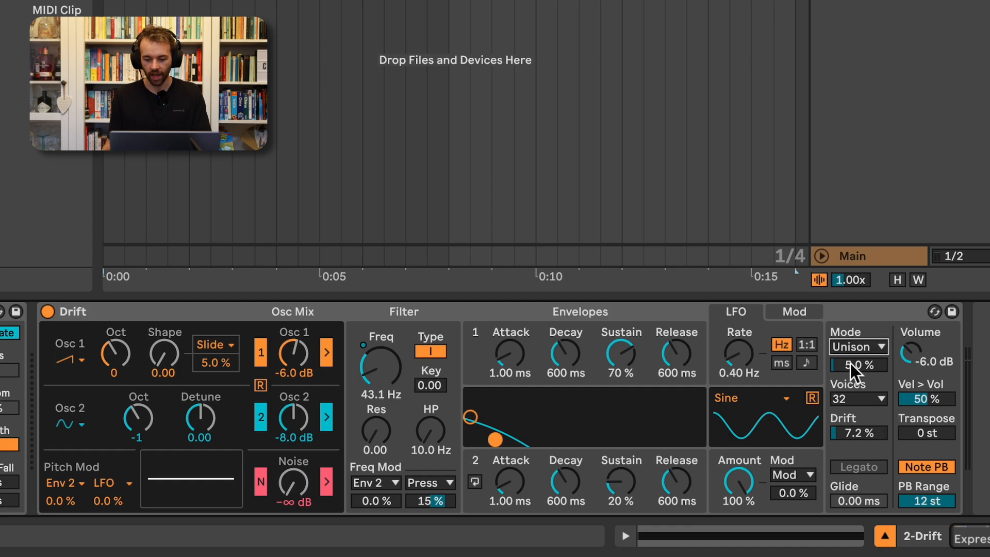
pyautogui.moveTo(850, 364)
pyautogui.mouseDown()
pyautogui.moveTo(850, 327)
pyautogui.moveTo(850, 364)
pyautogui.mouseUp()
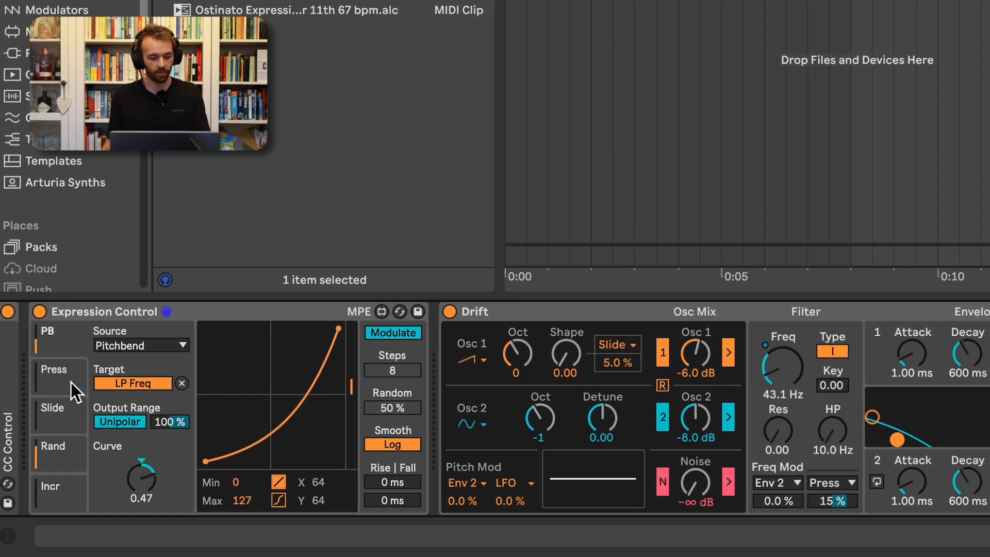
# - Map Expression Control's second slot from Pitchbend to Drift's unison strength, with an output range of 66 %
pyautogui.click(70, 382)
pyautogui.click(133, 348)
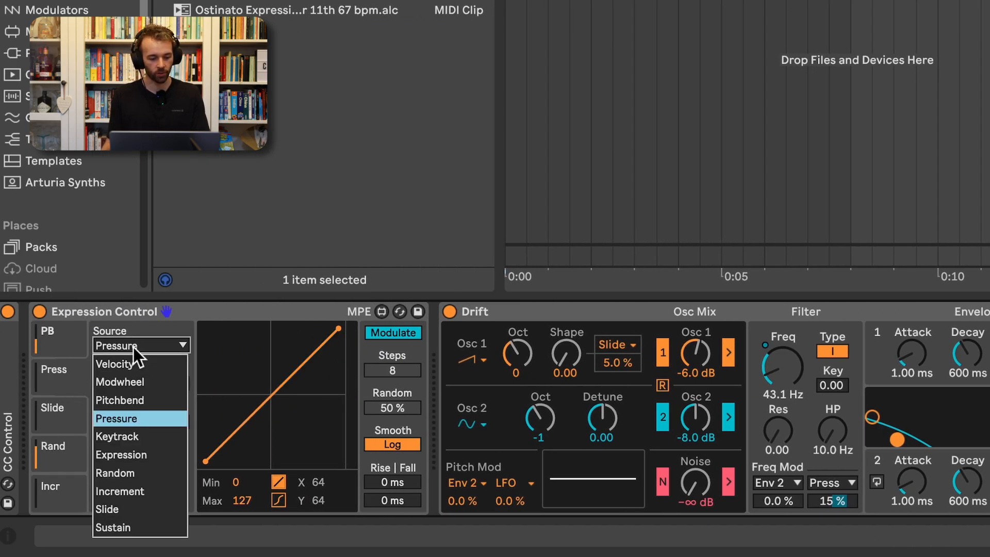
pyautogui.click(142, 402)
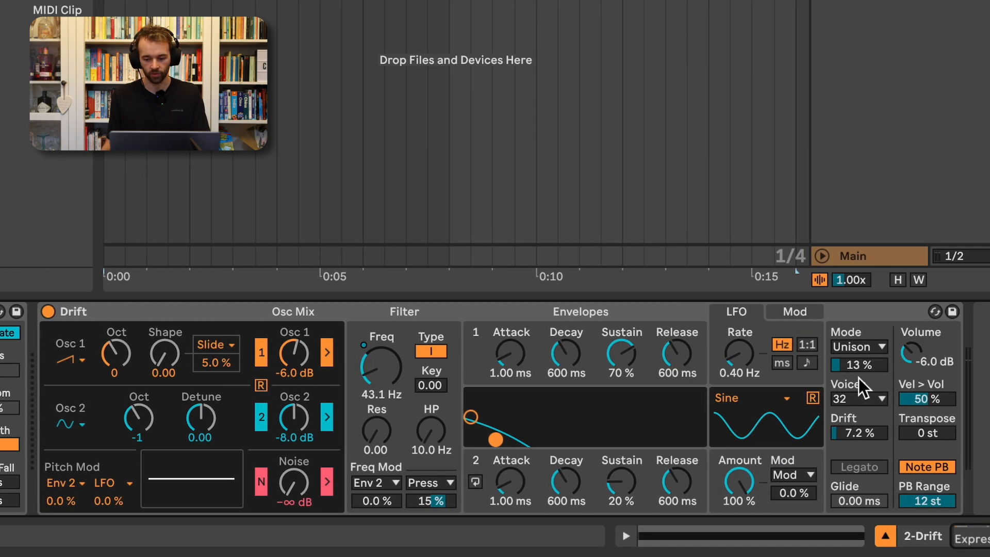
pyautogui.click(854, 368)
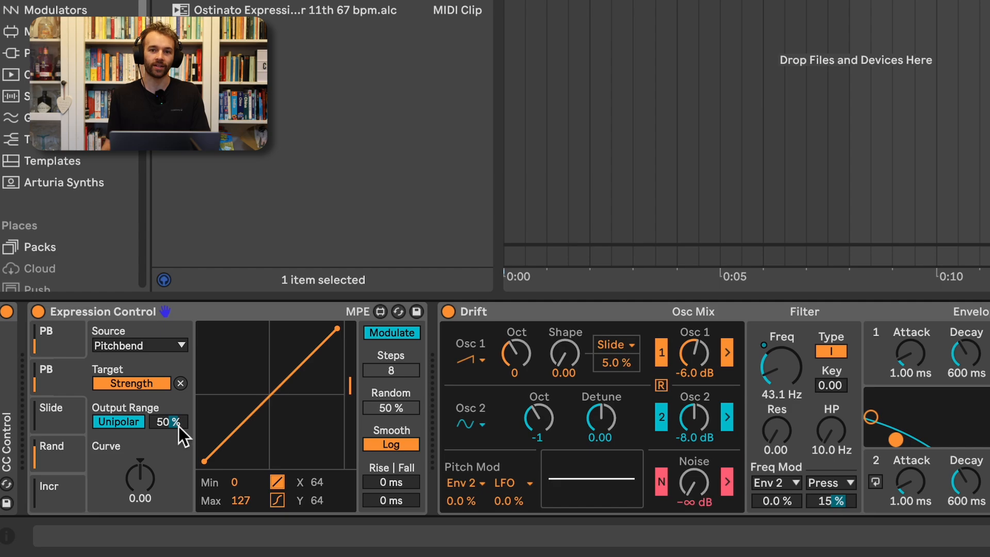
pyautogui.press('space')
pyautogui.moveTo(181, 428); pyautogui.dragTo(182, 408)
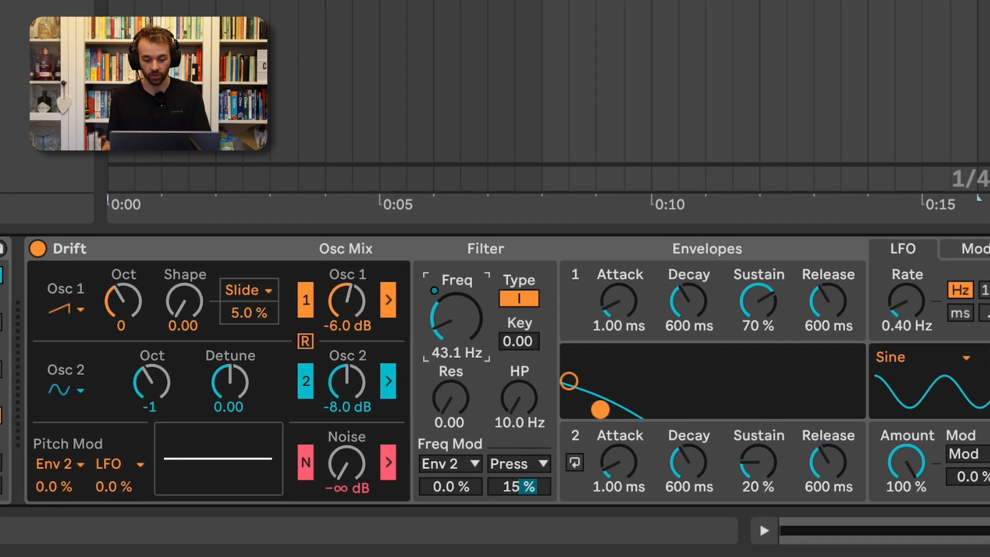
# - Raise Drift's filter frequency to 152 Hz and the Osc 1 gain to -0.2 dB
pyautogui.moveTo(460, 333); pyautogui.dragTo(460, 308)
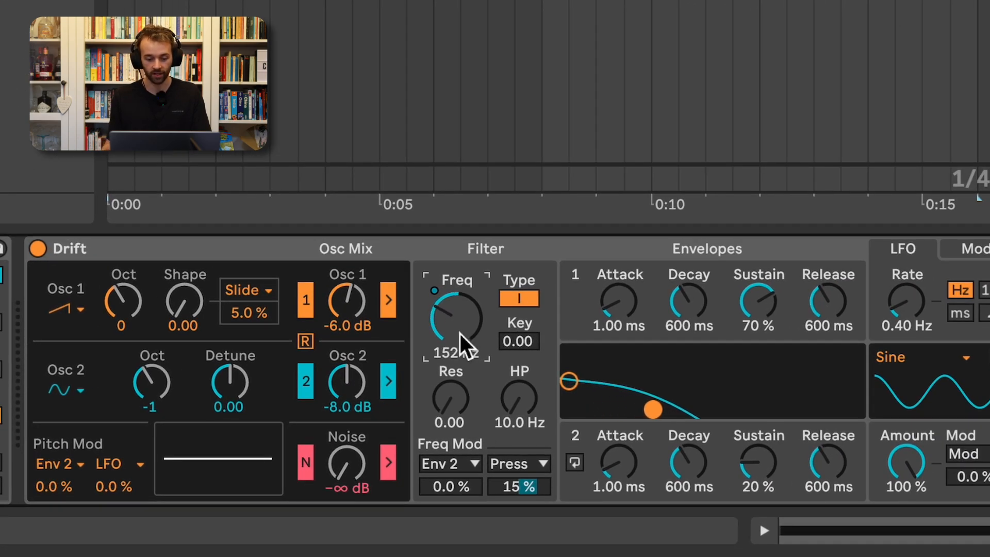
pyautogui.moveTo(347, 312); pyautogui.dragTo(347, 285)
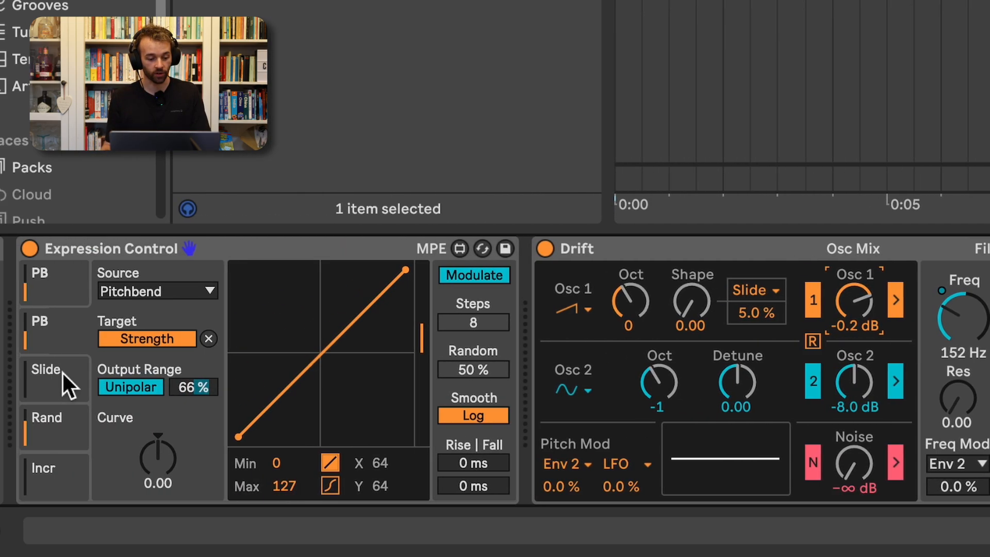
# - Map the third Expression Control slot from Pitchbend to Drift's Osc 2 gain, and set that gain to 0.0 dB
pyautogui.click(62, 372)
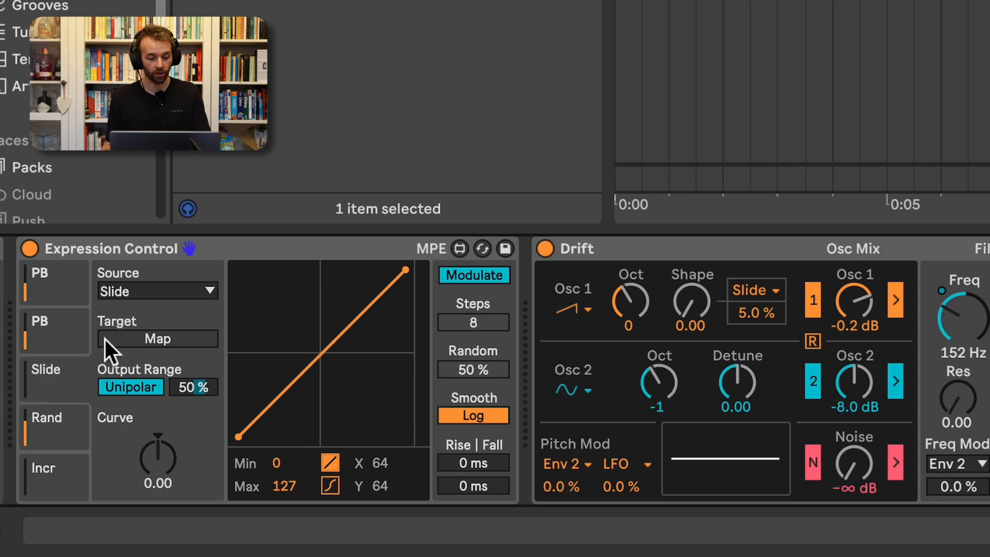
pyautogui.click(132, 289)
pyautogui.click(151, 358)
pyautogui.click(155, 344)
pyautogui.click(868, 392)
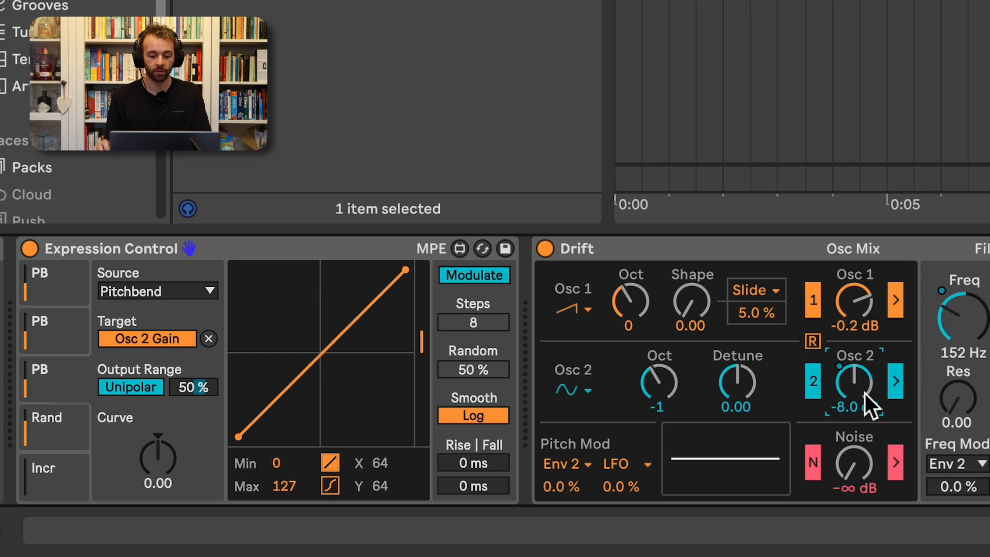
pyautogui.moveTo(865, 393); pyautogui.dragTo(865, 368)
pyautogui.press('Delete')
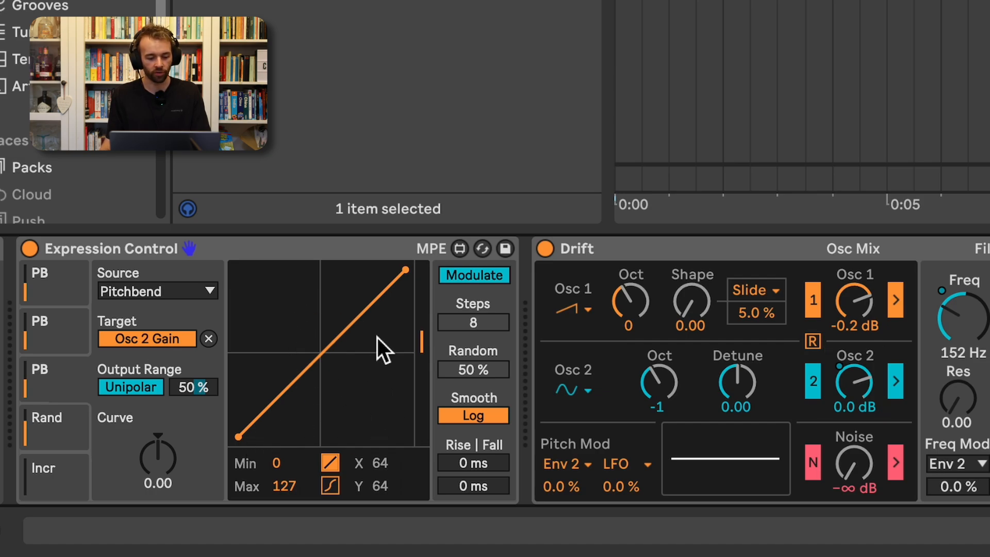
# - Invert the Osc 2 Gain mapping with Min 108 and Max 0, set its output range to -100 %, and play back the riser
pyautogui.moveTo(238, 438); pyautogui.dragTo(238, 296)
pyautogui.moveTo(408, 274); pyautogui.dragTo(410, 552)
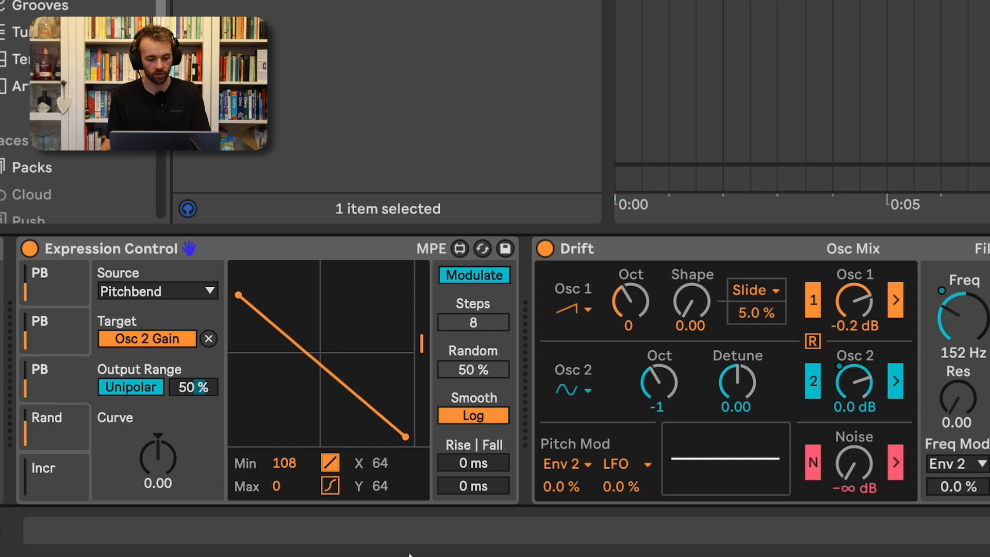
pyautogui.moveTo(202, 389); pyautogui.dragTo(202, 464)
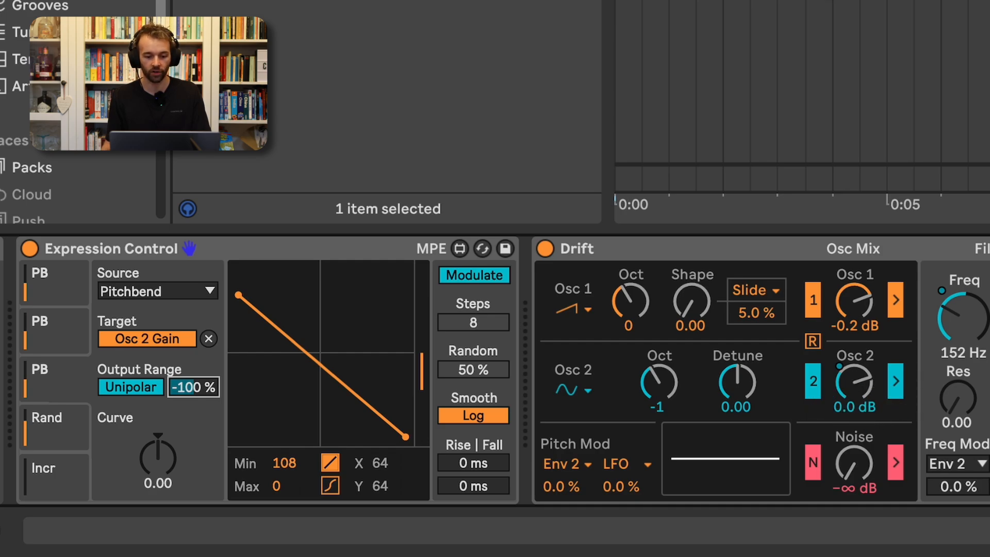
pyautogui.press('space')
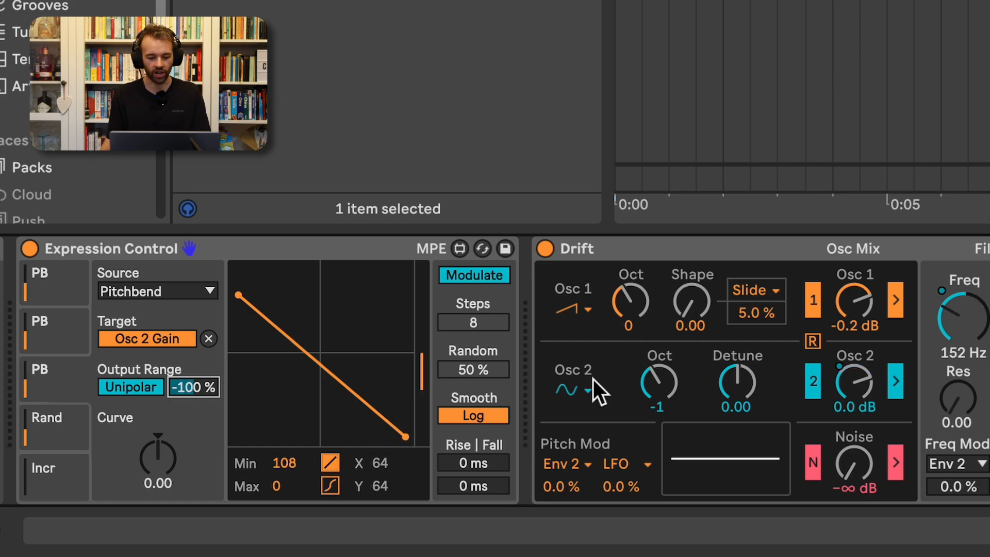
# - Switch Drift's Osc 2 to the same saw waveform as Osc 1, and set Envelope 1's release to 10.0 ms and sustain to 100 %
pyautogui.click(577, 390)
pyautogui.click(577, 480)
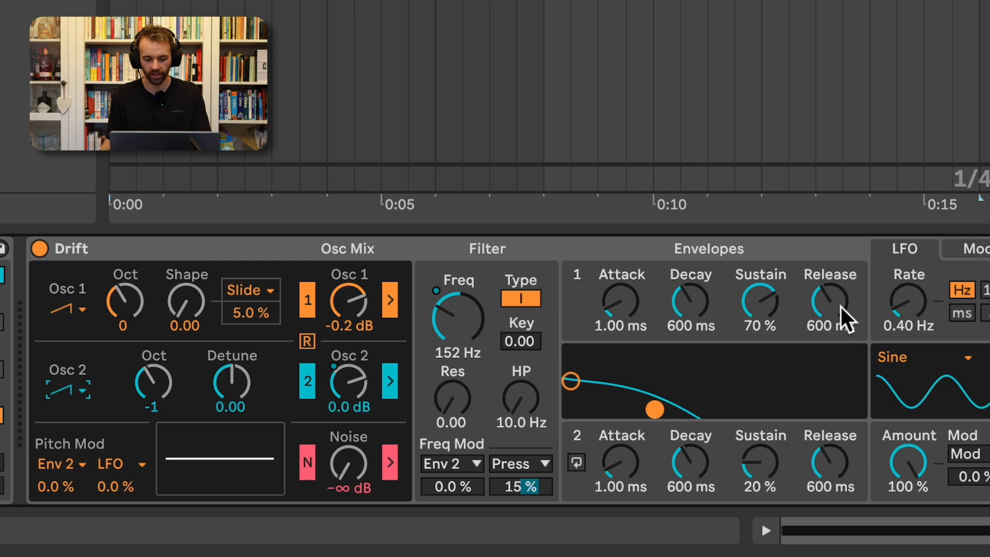
pyautogui.moveTo(841, 307); pyautogui.dragTo(841, 361)
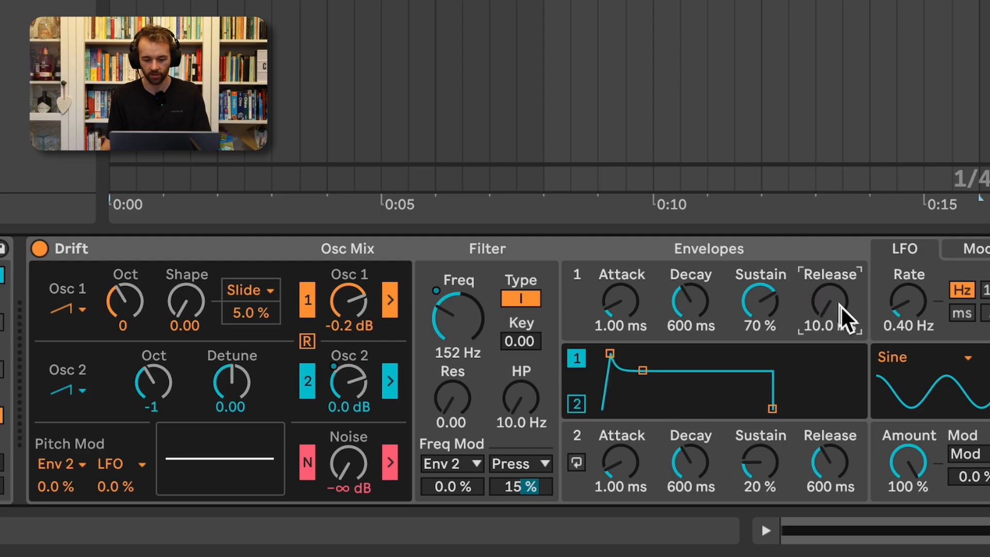
pyautogui.moveTo(778, 312); pyautogui.dragTo(779, 280)
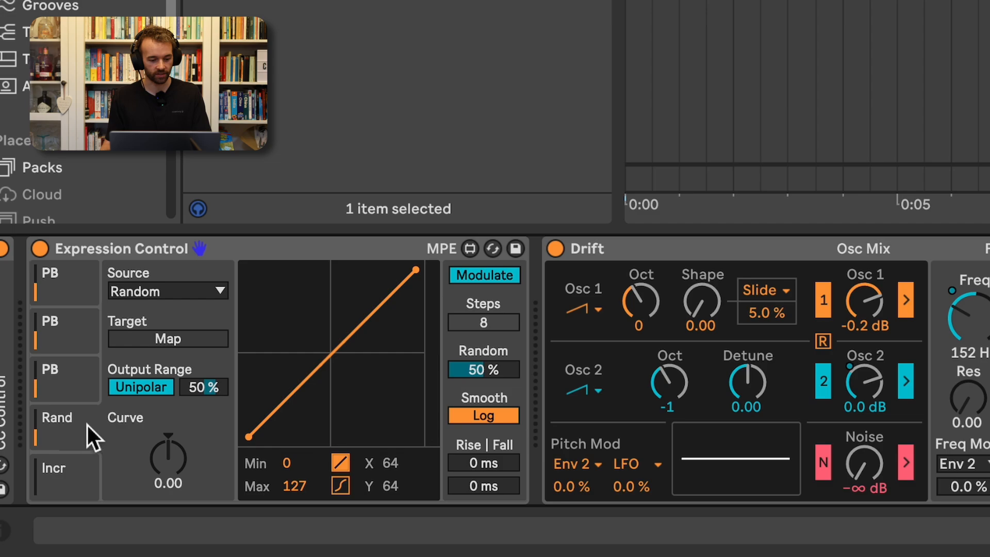
# - Map the fourth Expression Control slot from Pitchbend to Drift's noise gain
pyautogui.click(169, 293)
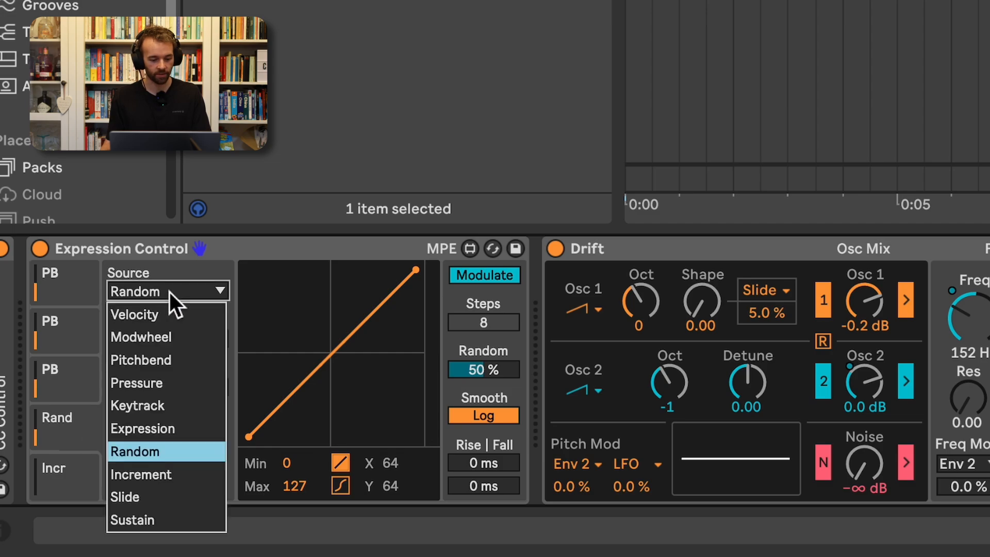
pyautogui.click(177, 362)
pyautogui.click(181, 336)
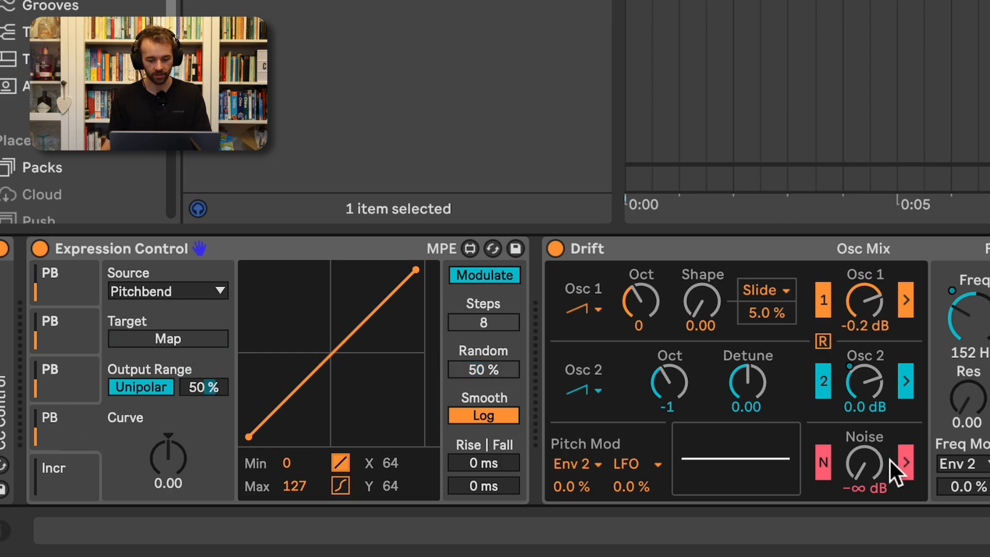
pyautogui.click(862, 467)
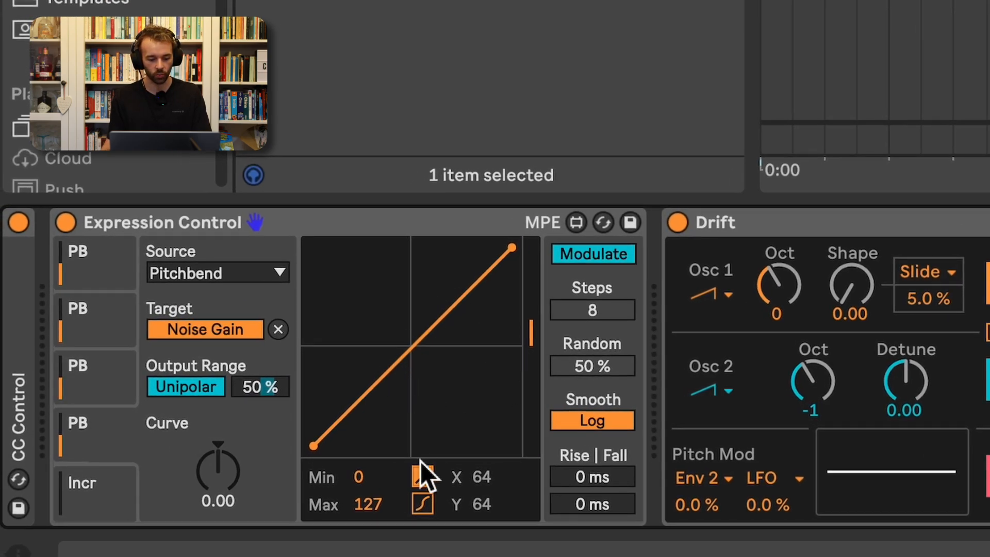
# - Give the Noise Gain mapping a two-segment curve with its breakpoint at X 61, Y 1, set its output range to 81 %, and play it back
pyautogui.click(427, 511)
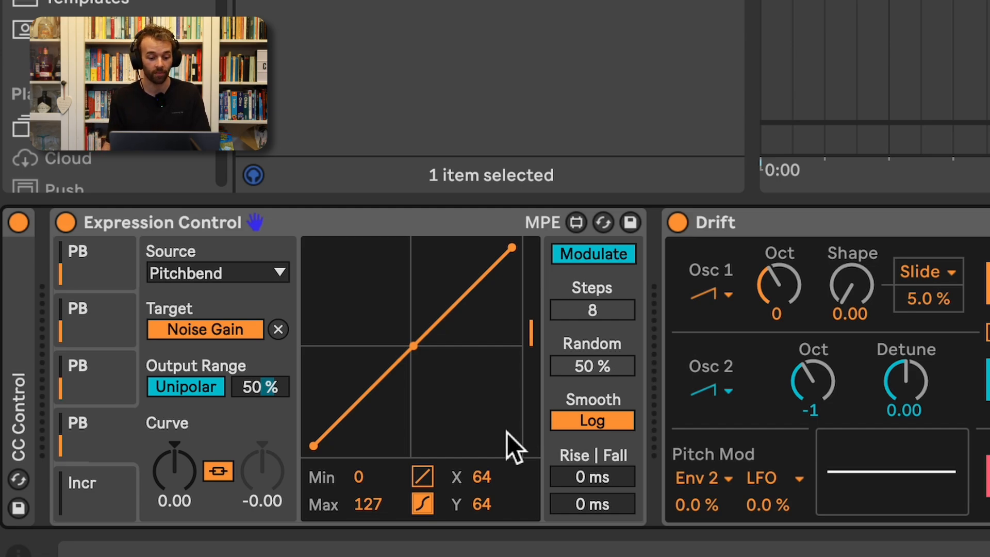
pyautogui.moveTo(416, 351); pyautogui.dragTo(418, 457)
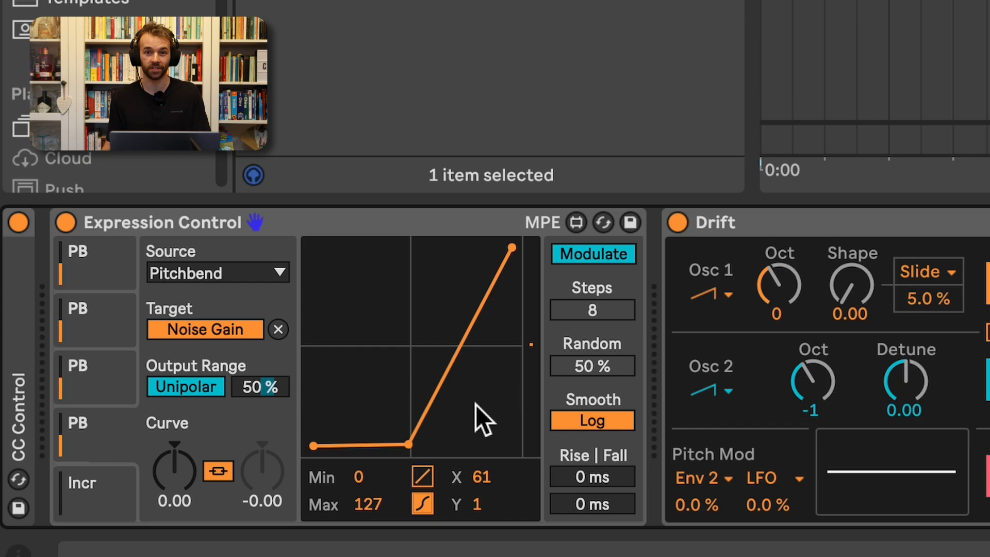
pyautogui.moveTo(256, 385); pyautogui.dragTo(256, 370)
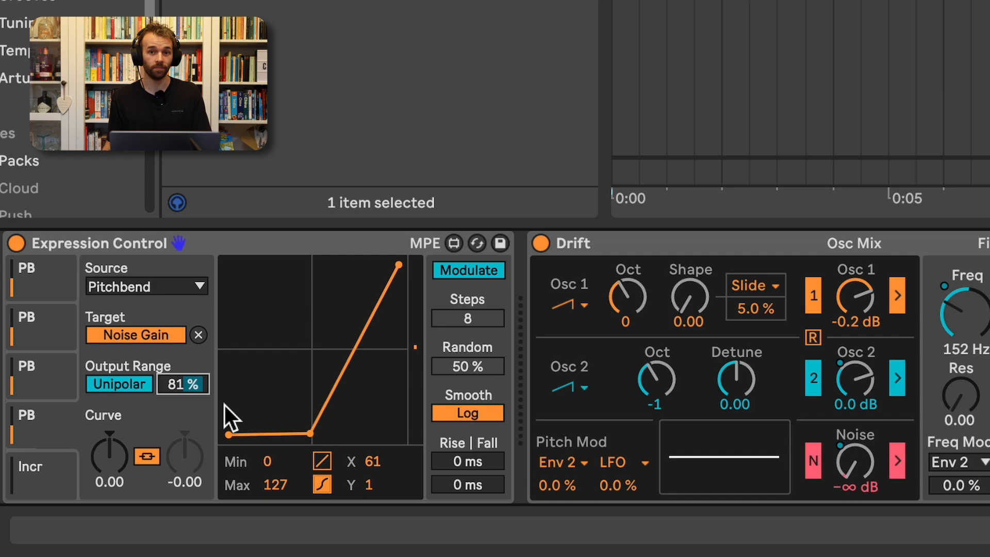
pyautogui.press('space')
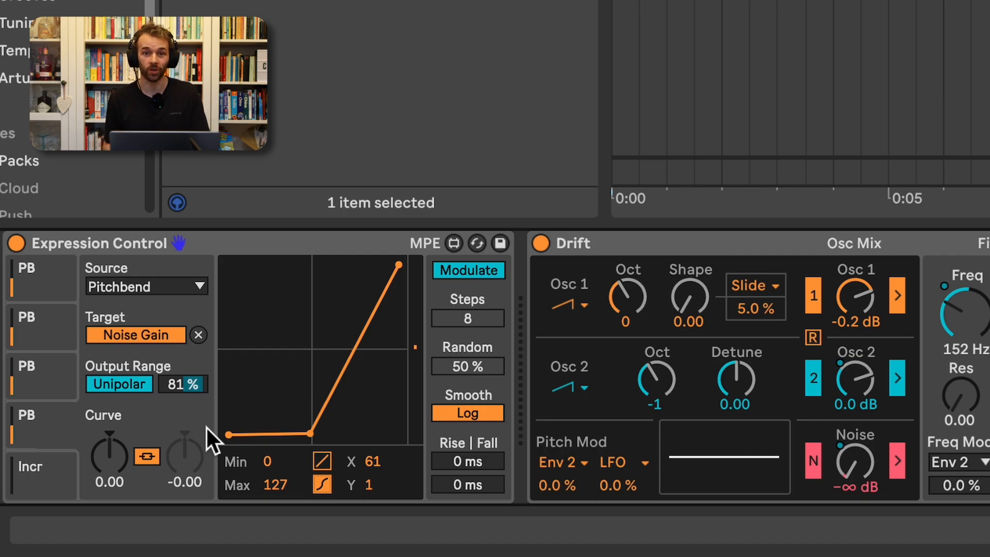
# - Map the fifth Expression Control slot from Pitchbend to Drift's high-pass filter frequency
pyautogui.click(43, 466)
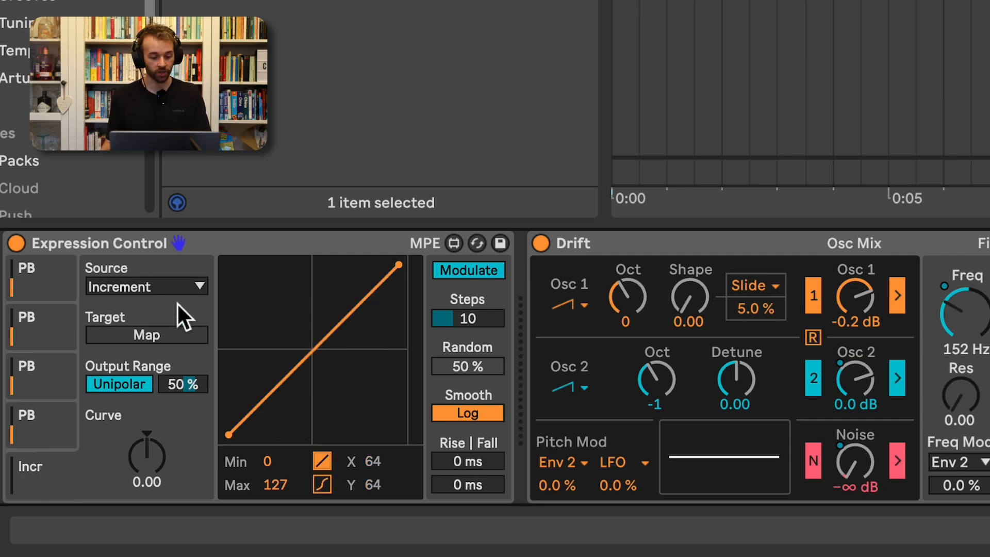
pyautogui.click(179, 286)
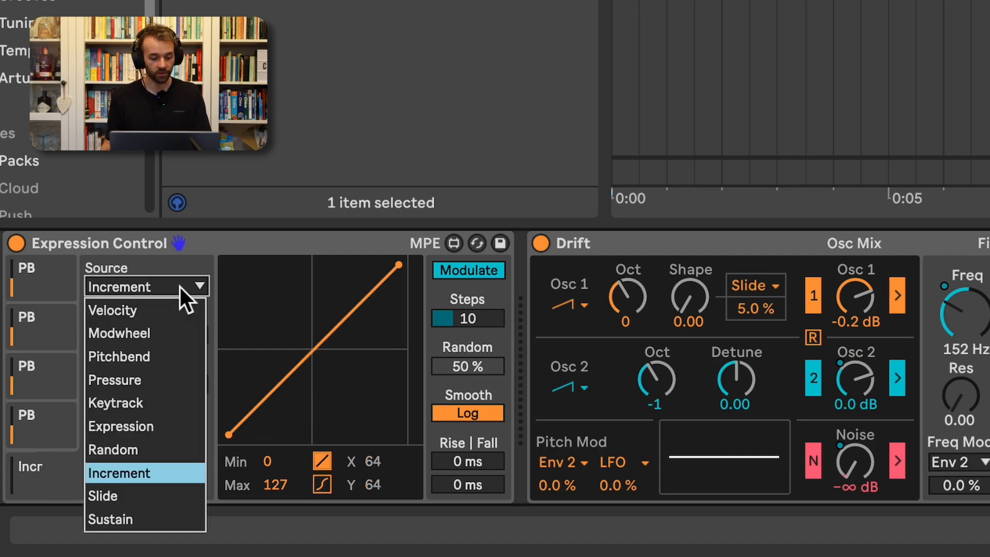
pyautogui.click(174, 352)
pyautogui.click(152, 334)
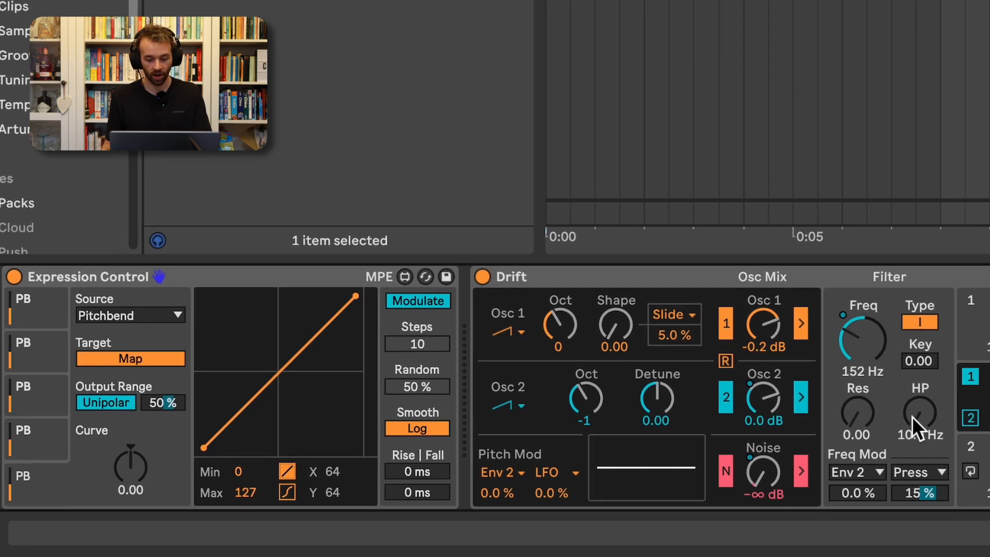
pyautogui.click(912, 417)
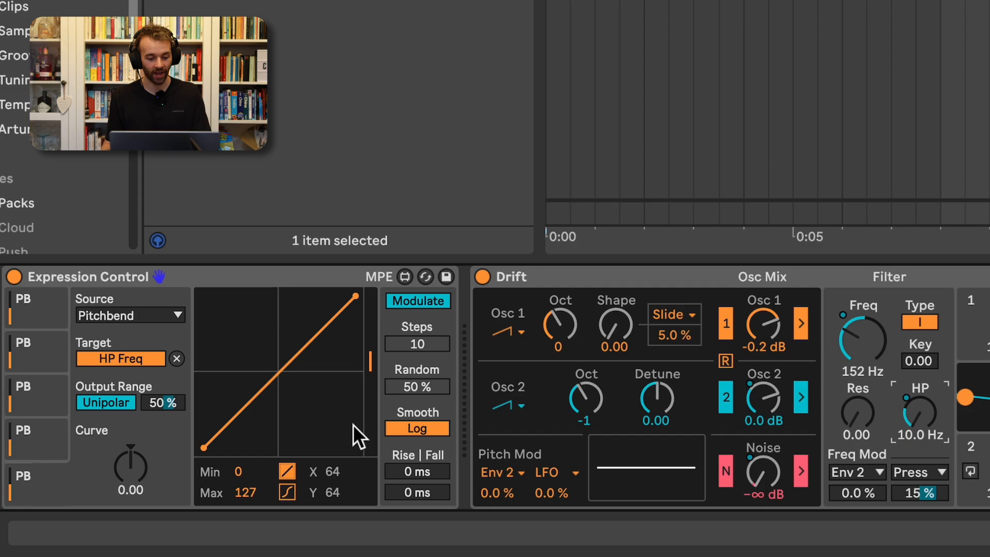
# - Give the HP Freq mapping a two-segment curve with its breakpoint at X 75, Y 1 and a curve amount of 0.55
pyautogui.click(287, 492)
pyautogui.moveTo(283, 375); pyautogui.dragTo(296, 460)
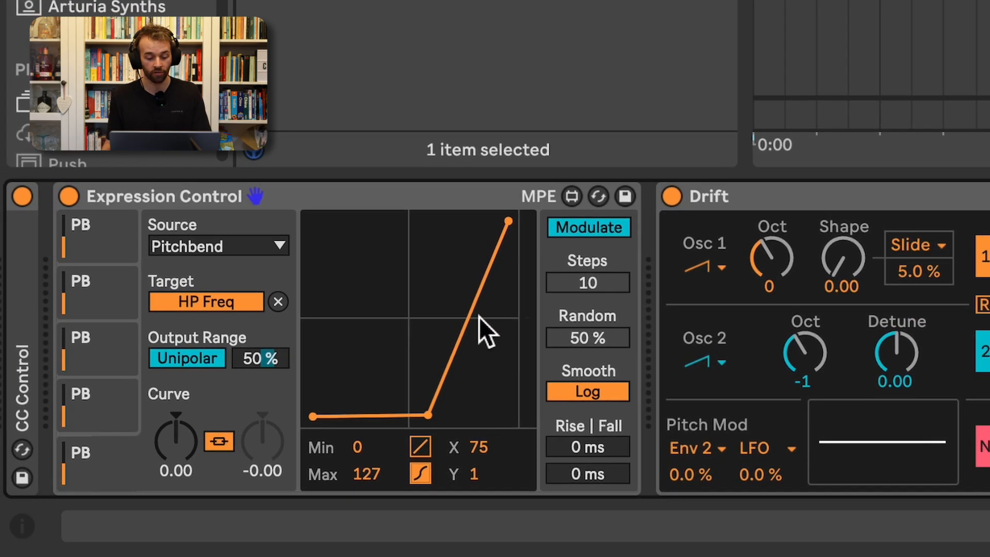
pyautogui.moveTo(452, 326); pyautogui.dragTo(496, 373)
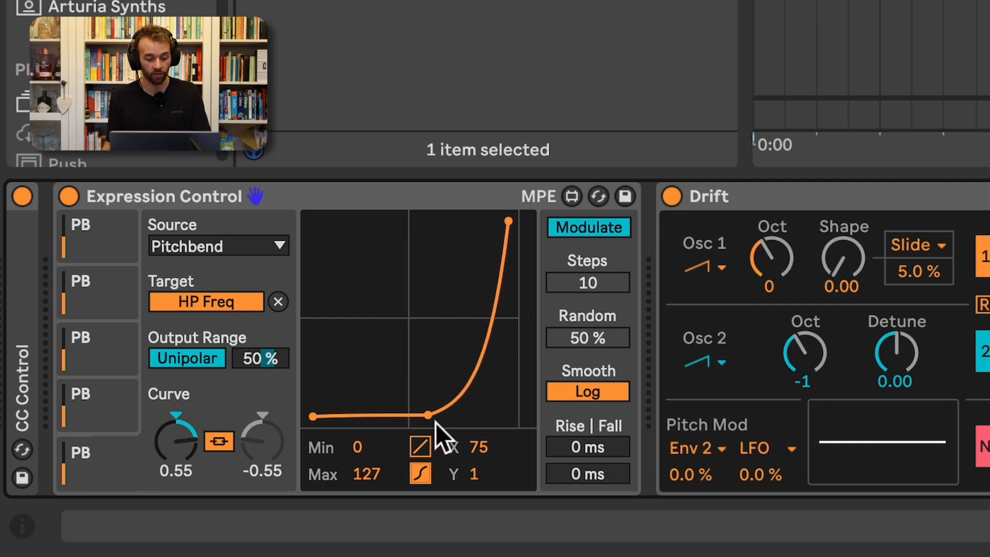
# - Unlink the HP Freq mapping's two curve amounts, place the breakpoint at X 65, Y 1, set the output range to 69 %, and play back the riser
pyautogui.moveTo(435, 417); pyautogui.dragTo(416, 314)
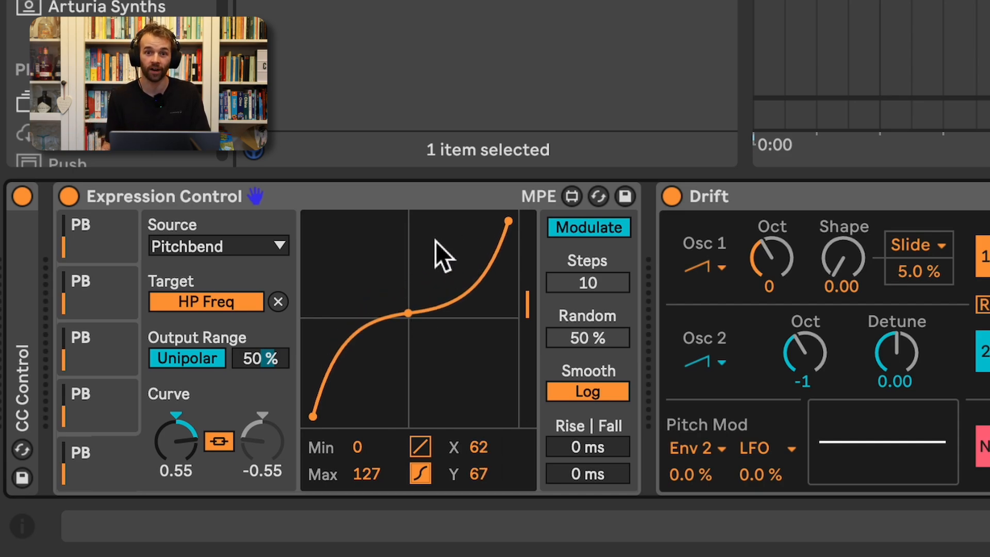
pyautogui.click(220, 447)
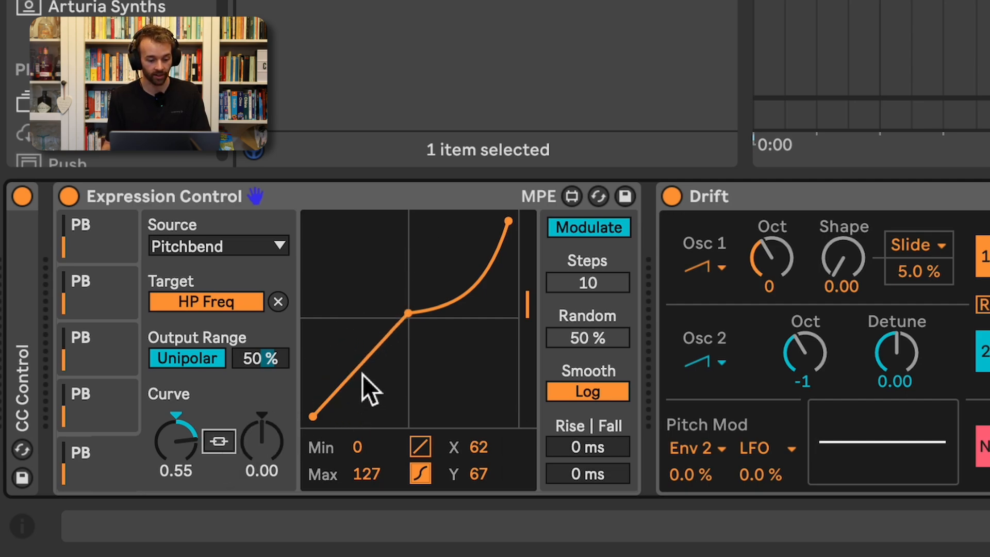
pyautogui.moveTo(410, 317); pyautogui.dragTo(414, 453)
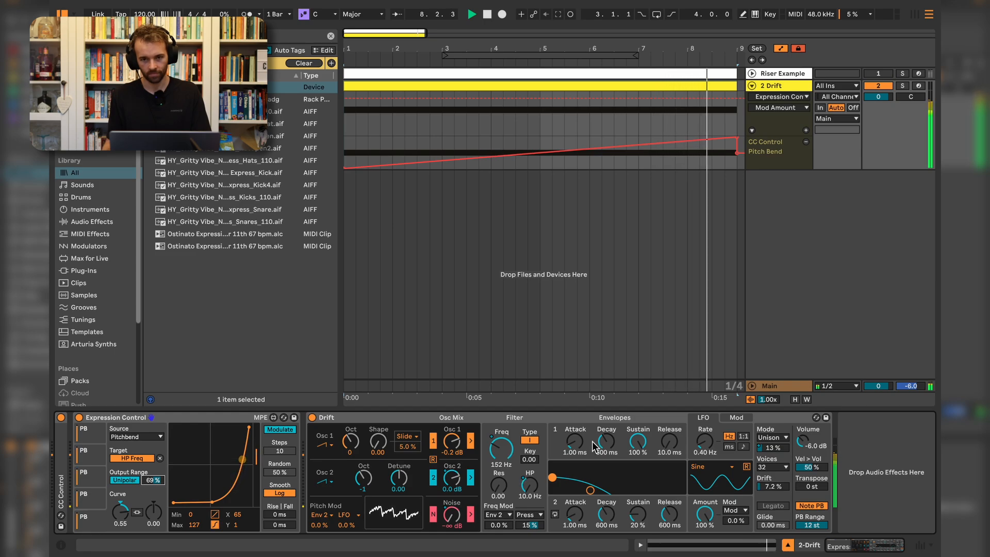
pyautogui.press('space')
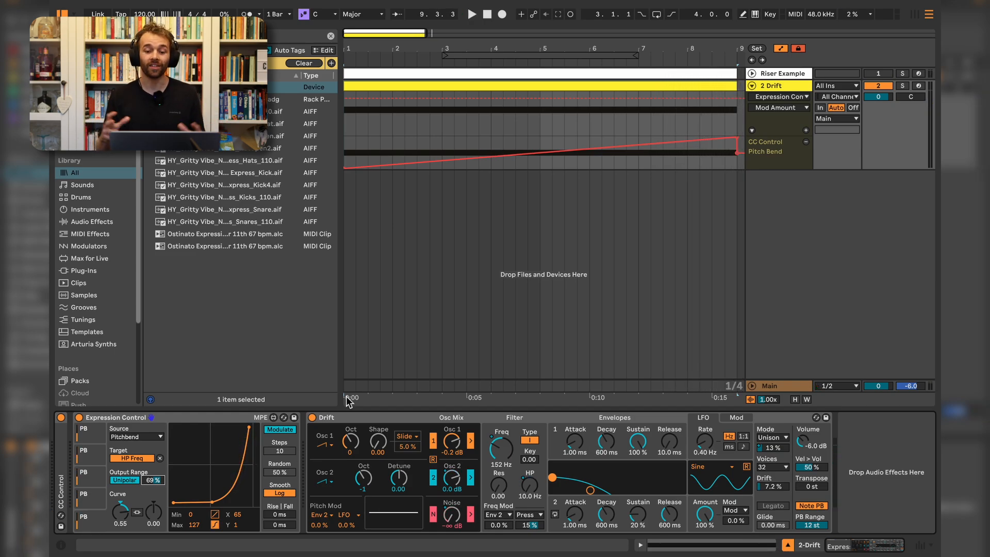